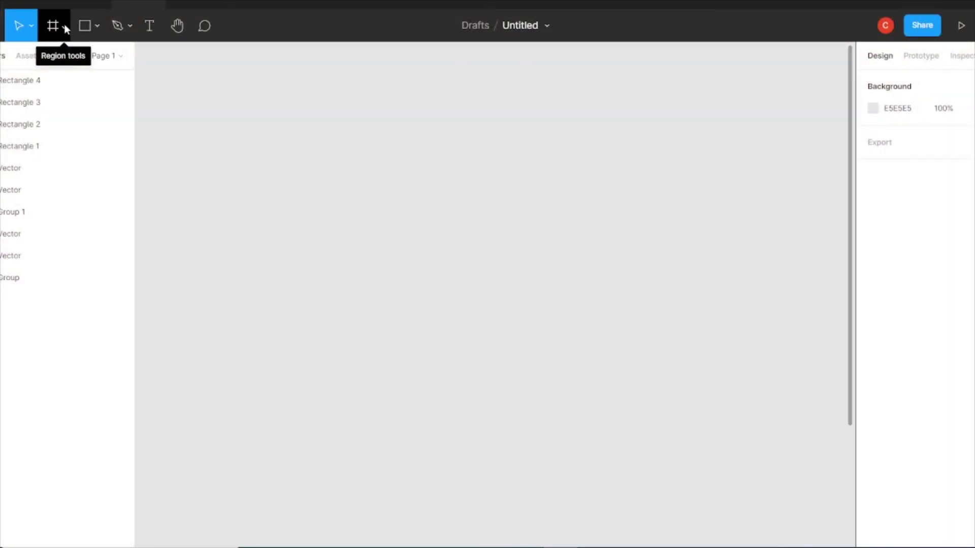
- Add a 390×844 iPhone 13/13 Pro frame to the canvas with a layout grid
left_click(53, 40)
left_click(46, 57)
left_click(872, 101)
left_click(902, 146)
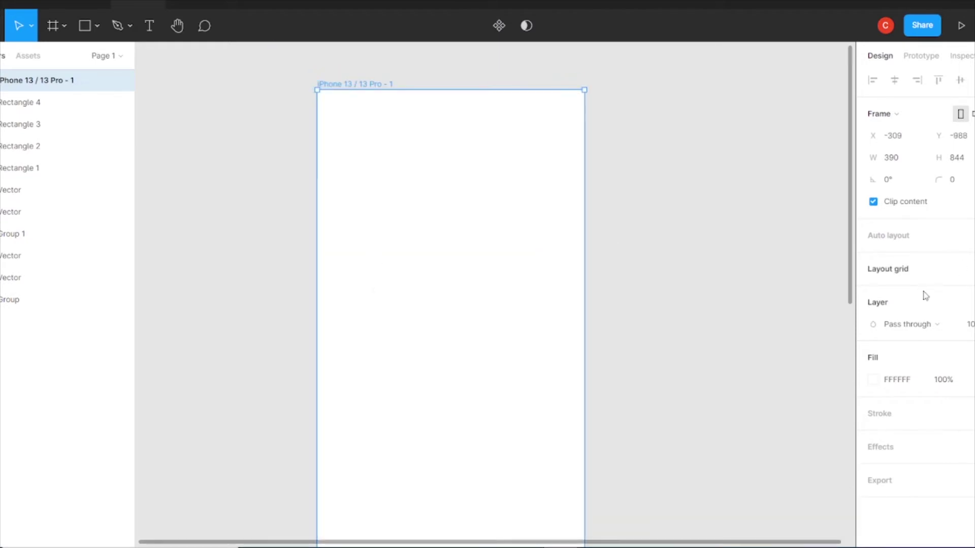
left_click(899, 272)
- Turn the frame's first layout grid into a 5-column grid
left_click(873, 291)
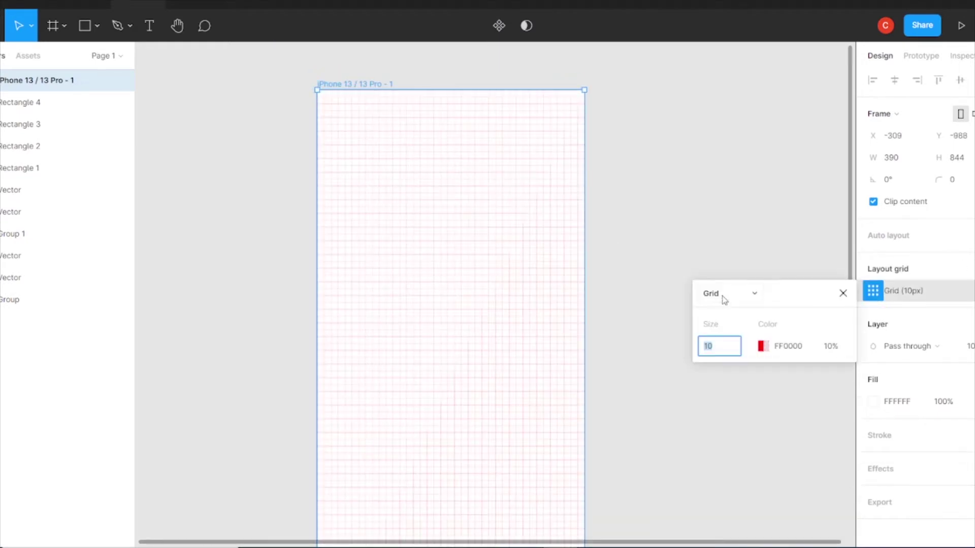
left_click(721, 293)
left_click(721, 306)
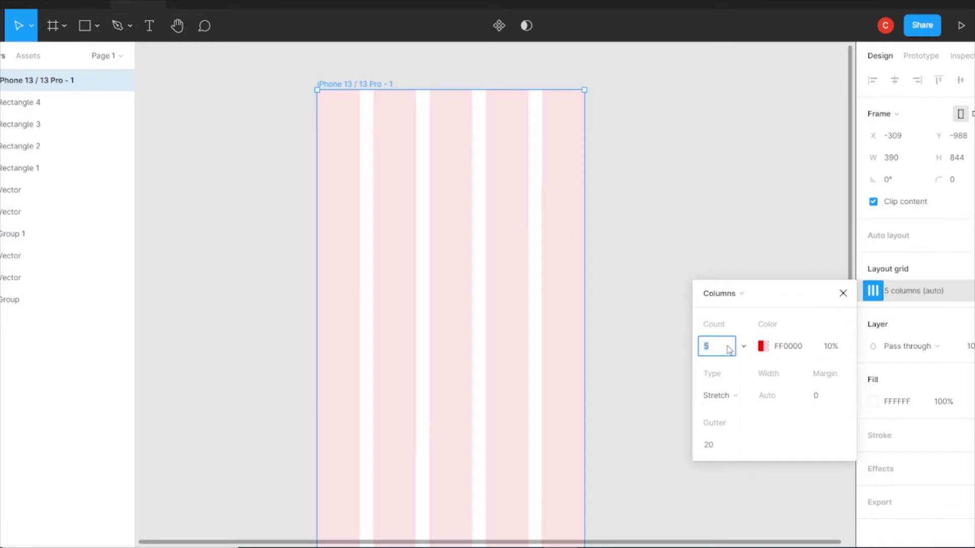
left_click(824, 401)
left_click(436, 170)
left_click(36, 80)
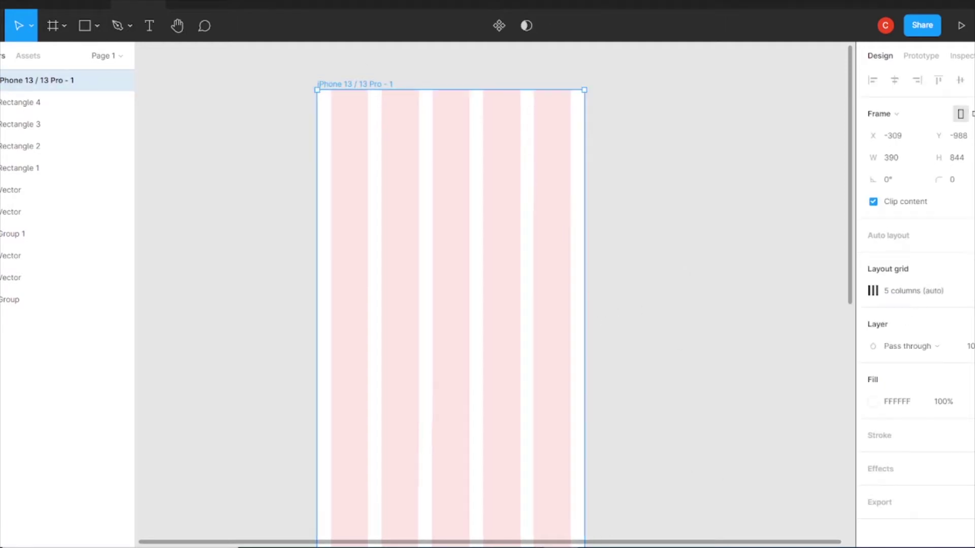
- Add a second layout grid set to rows with a margin of 20
left_click(964, 268)
left_click(873, 290)
left_click(714, 293)
left_click(714, 318)
left_click(825, 396)
type("20")
key("Return")
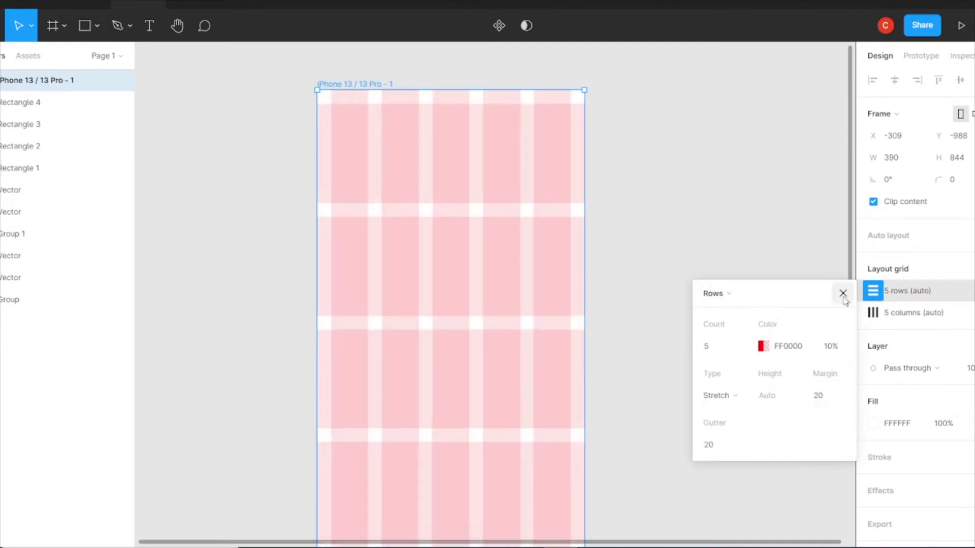
left_click(843, 294)
left_click(331, 103)
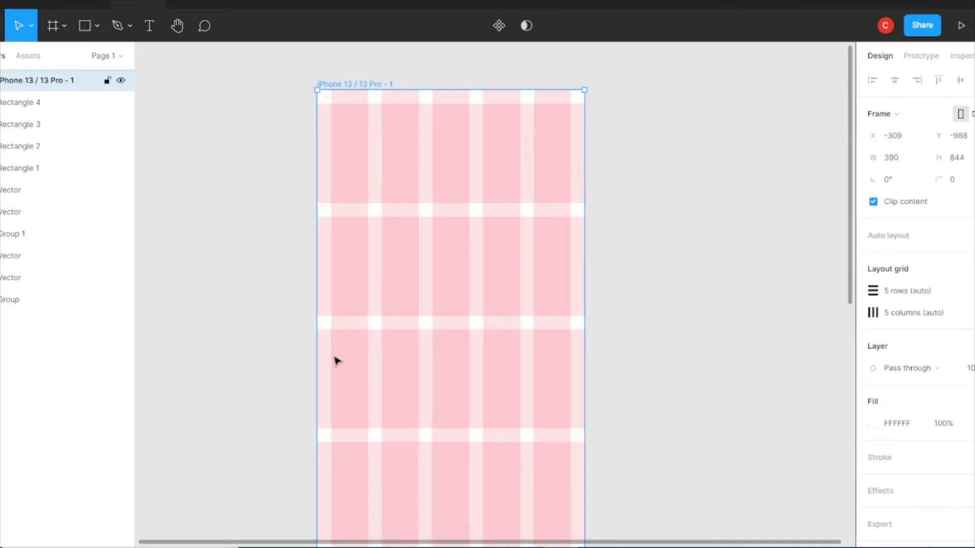
- Set the column grid margin to 32 and draw a rectangle near the frame's top
left_click(873, 313)
left_click(829, 418)
type("32")
key("Return")
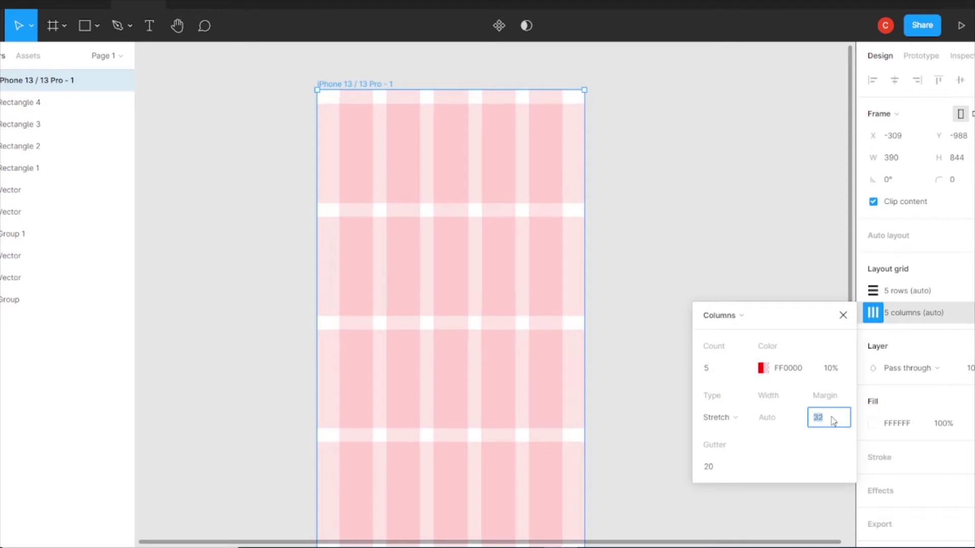
left_click(843, 316)
key("r")
left_click_drag(337, 137, 585, 177)
- Stretch the rectangle into a full-width header bar and place a 'Cheap Tickets Flight' title in it
left_click_drag(500, 161, 479, 113)
left_click_drag(566, 109, 584, 109)
left_click(530, 209)
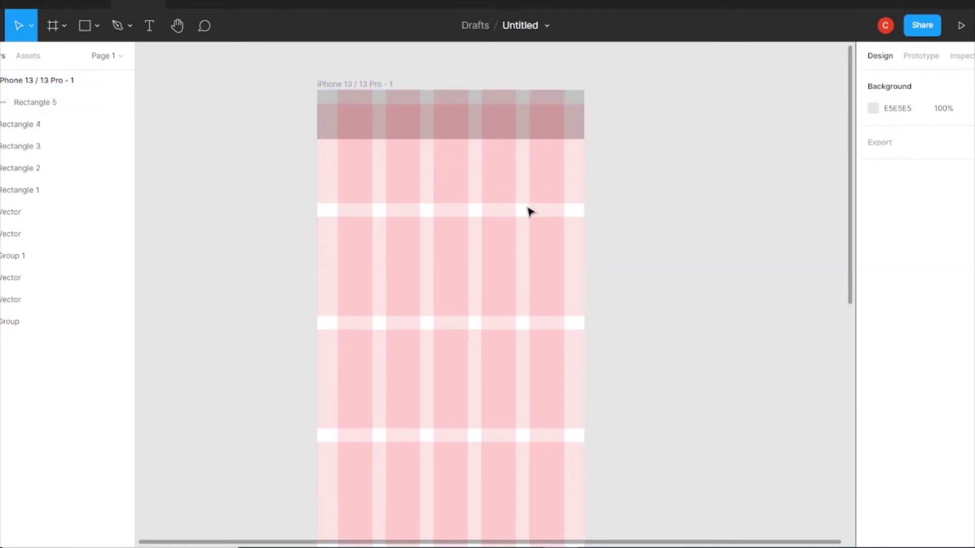
left_click(149, 25)
left_click(338, 320)
type("Cheap Tickets Flight")
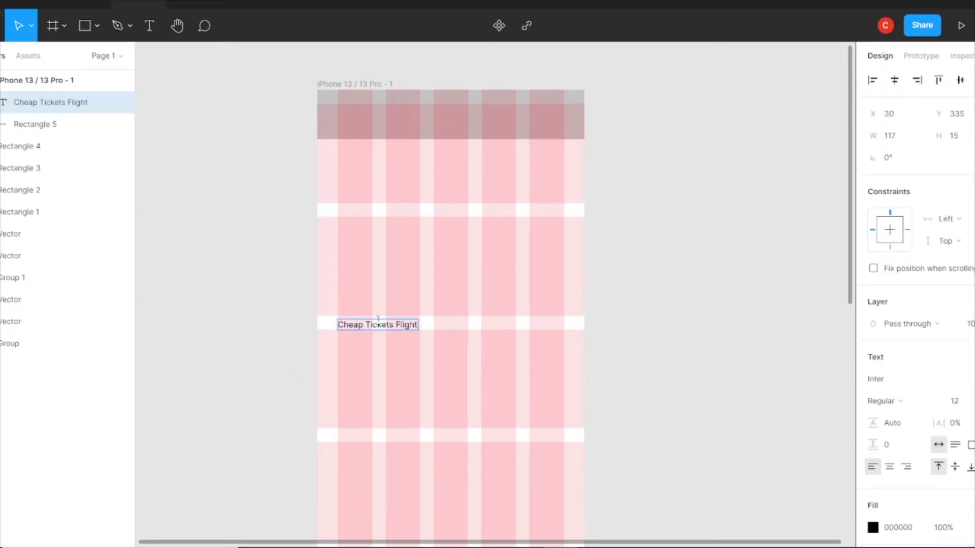
key("Escape")
left_click_drag(378, 325, 376, 117)
- Set the title to font size 18, Medium weight, and nudge it higher in the header
scroll(496, 248, "up", 5, "ctrl")
scroll(496, 248, "up", 3)
left_click(955, 401)
type("18")
key("Return")
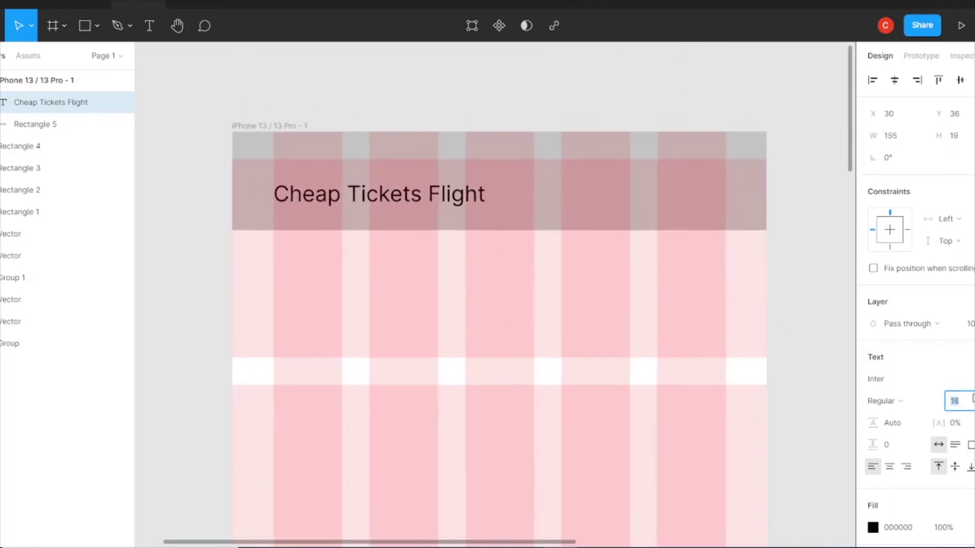
left_click_drag(449, 200, 449, 185)
left_click(881, 401)
left_click(887, 300)
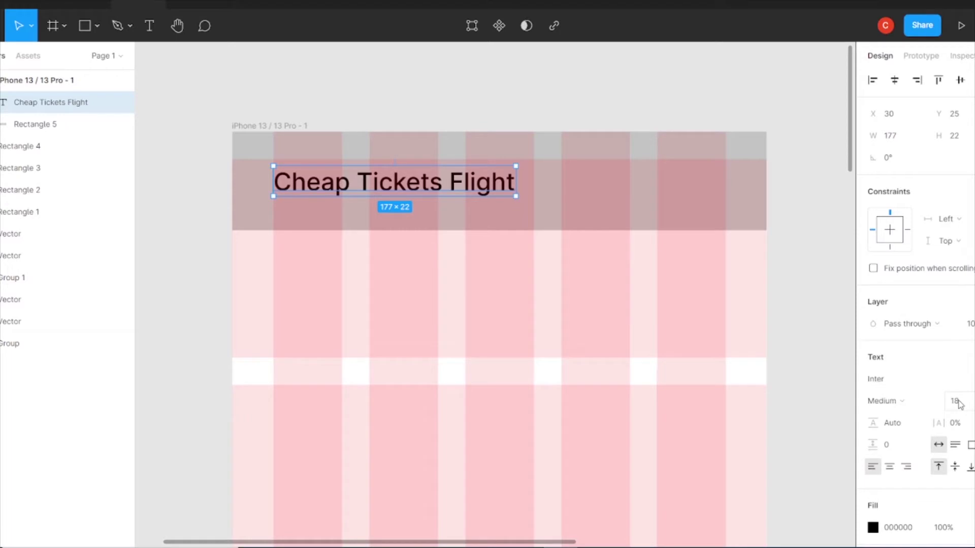
left_click(805, 266)
left_click(118, 26)
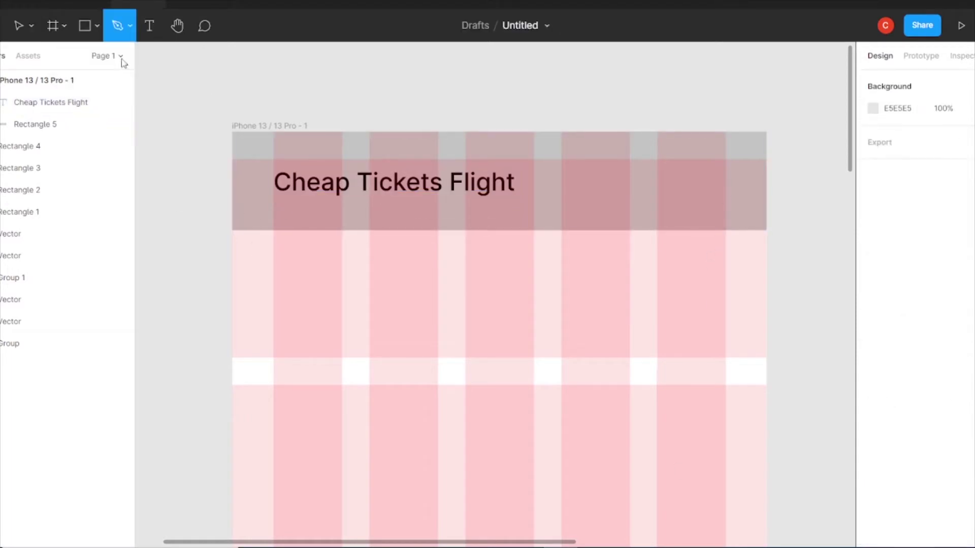
- Draw a 2px underline below the header and add a 'Simple' label above it
left_click(84, 76)
mouse_move(297, 325)
left_mouse_down()
mouse_move(446, 325)
mouse_move(405, 358)
left_mouse_up()
left_click(893, 436)
type("2")
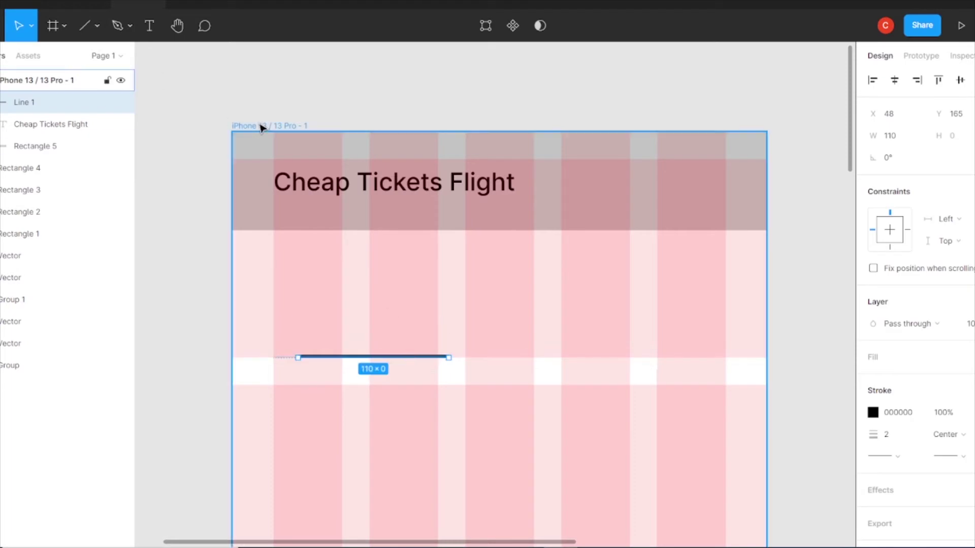
left_click(261, 126)
key("t")
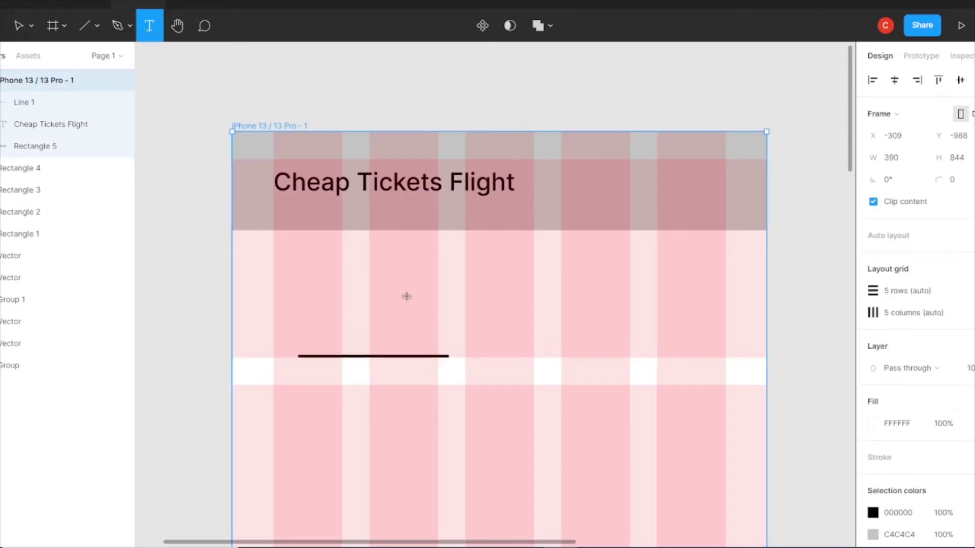
left_click(356, 300)
type("Simple")
key("Escape")
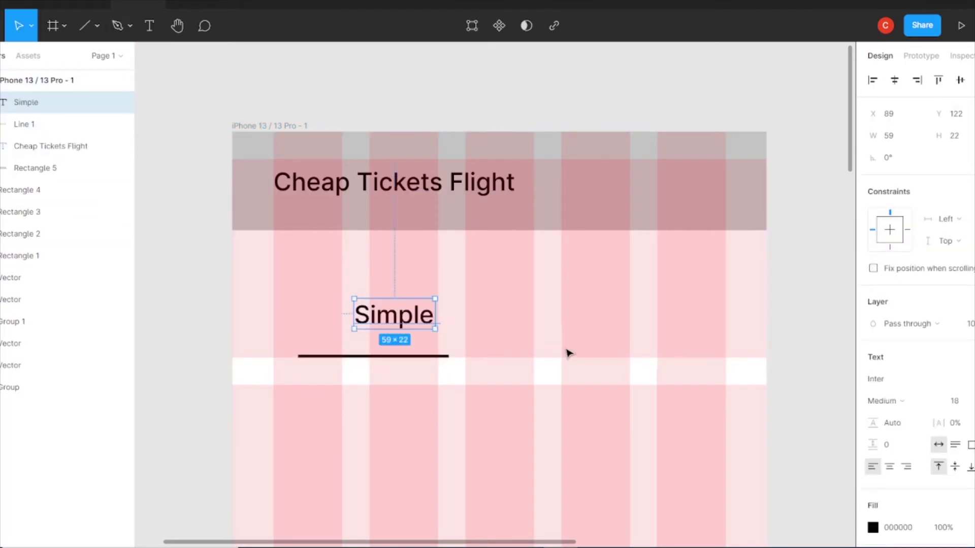
- Move the header bar and title down and set the title size to 20
left_click_drag(462, 184, 462, 198)
left_click(609, 209)
left_click_drag(614, 191, 619, 223)
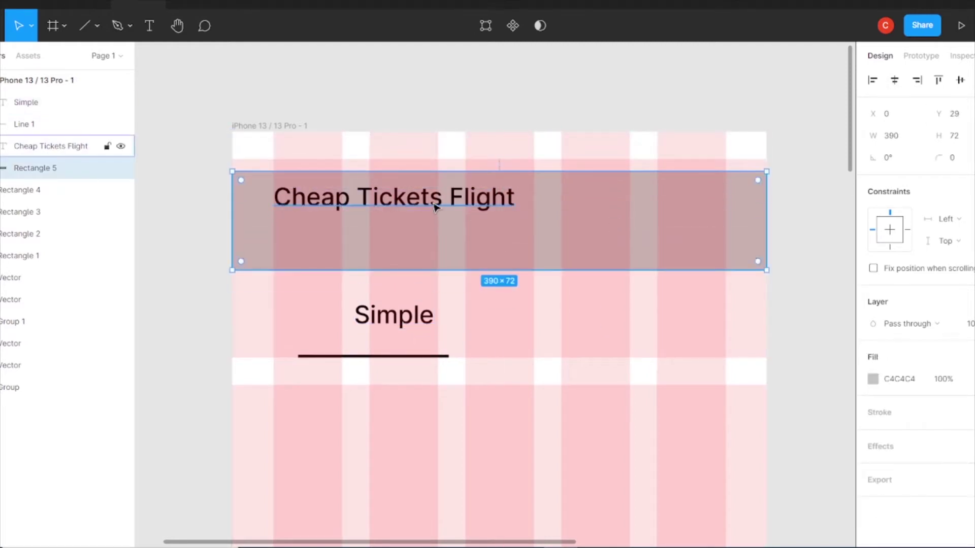
left_click_drag(330, 211, 331, 235)
left_click(955, 401)
type("20")
key("Return")
mouse_move(456, 223)
left_mouse_down()
mouse_move(497, 225)
mouse_move(446, 235)
left_mouse_up()
- Copy the Simple label to its right and change the copy to 'Complex'
mouse_move(394, 315)
left_mouse_down()
mouse_move(374, 315)
mouse_move(638, 315)
left_mouse_up()
double_click(630, 317)
type("Complex")
key("Escape")
key("Tab")
key("ctrl+alt+a")
- Make the title Semi Bold, group and centre the tab labels, and centre the underline under Simple
left_click(886, 401)
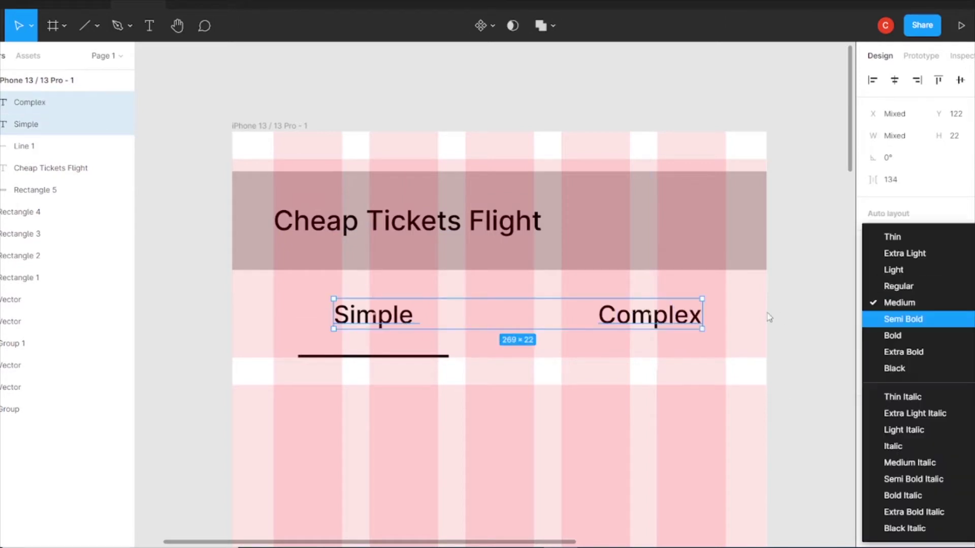
left_click(508, 221)
left_click_drag(352, 341, 660, 305)
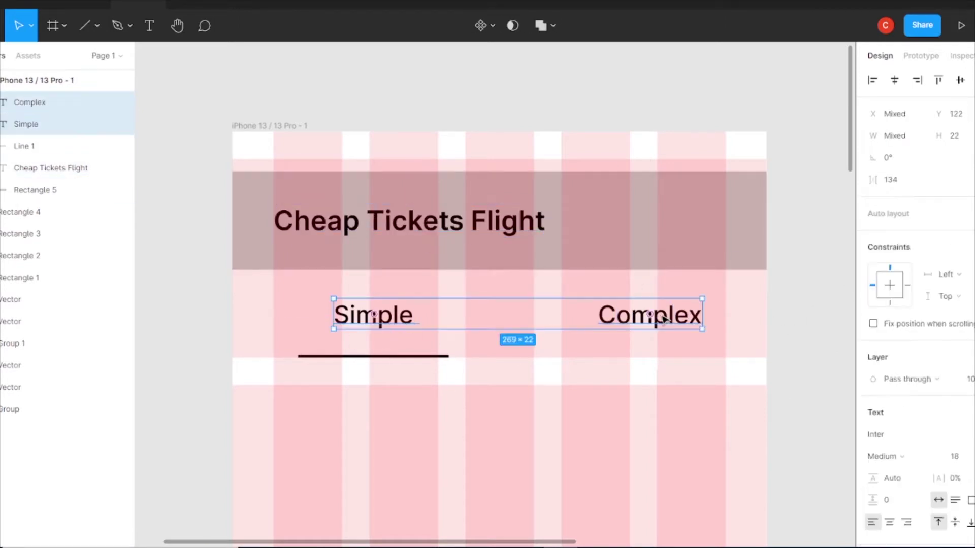
key("ctrl+g")
key("alt+h")
key("Escape")
left_click_drag(401, 360, 382, 359)
key("Escape")
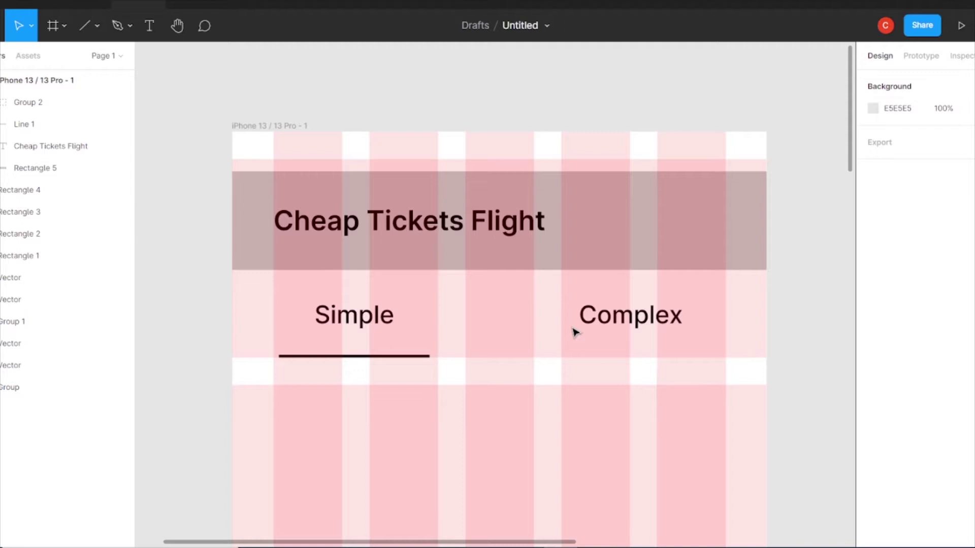
- Place the menu icon at the header's right end with height 15
scroll(653, 244, "down", 5)
scroll(659, 361, "down", 5)
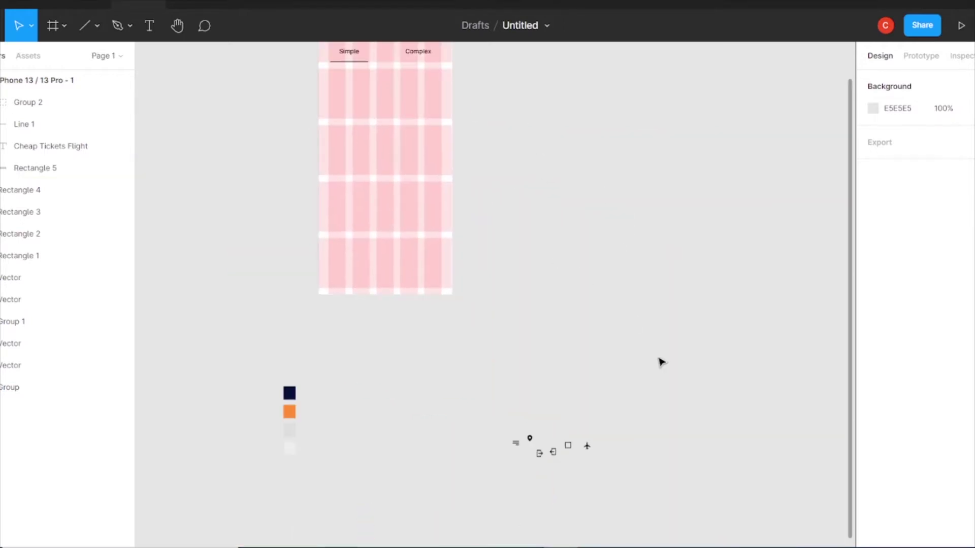
left_click_drag(604, 470, 505, 429)
left_click_drag(549, 447, 535, 95)
scroll(427, 328, "up", 5)
scroll(427, 328, "up", 2)
left_click_drag(629, 310, 511, 187)
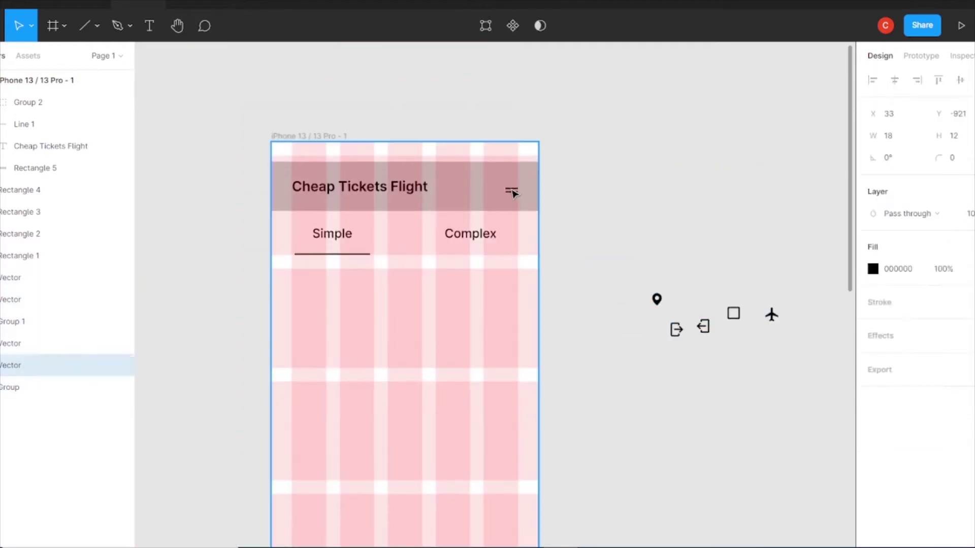
left_click(965, 140)
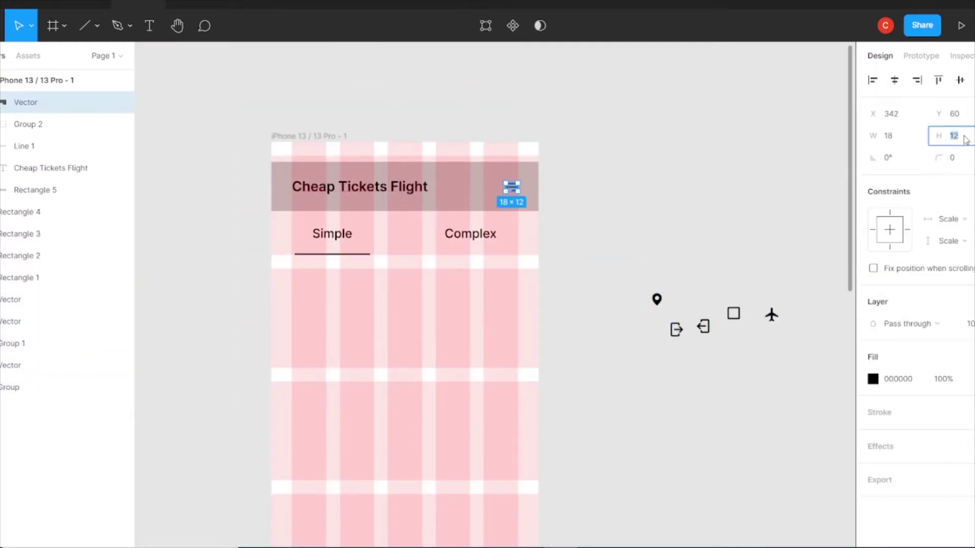
type("15")
key("Return")
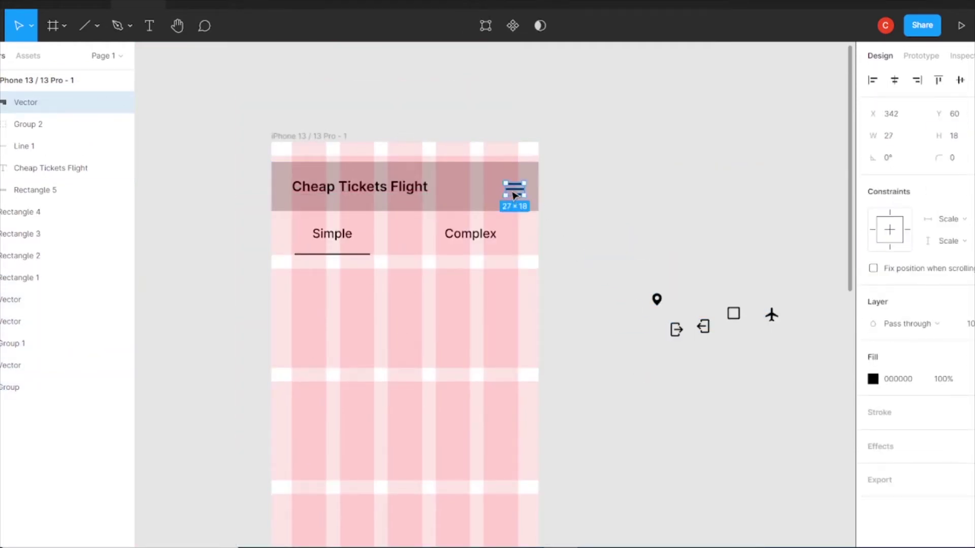
left_click(366, 191, "shift")
- Retype the tab labels in capitals as SIMPLE and COMPLEX
double_click(332, 234)
type("SIMPLE")
double_click(470, 233)
type("COMPLEX")
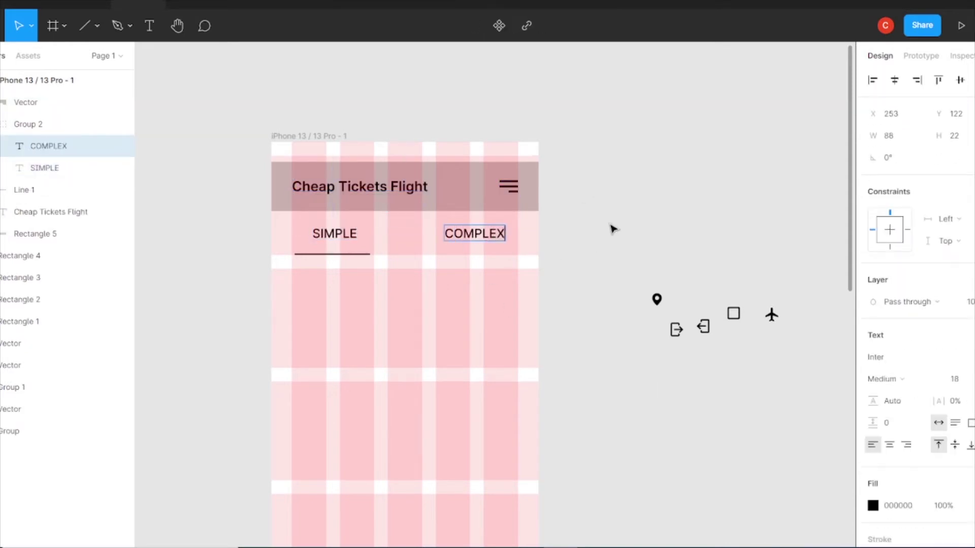
left_click(577, 272)
- Place the location pin icon below the SIMPLE tab
left_click_drag(657, 300, 630, 310)
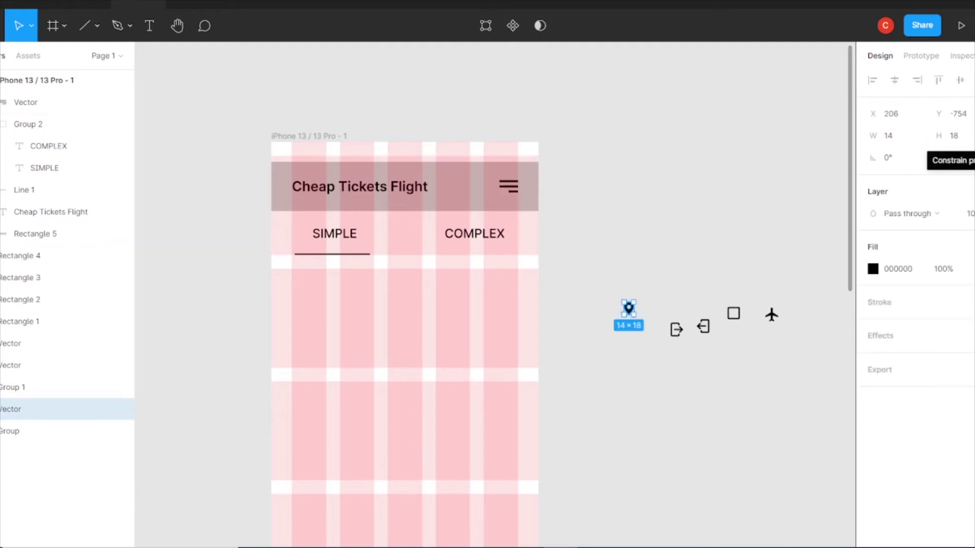
left_click_drag(616, 310, 297, 296)
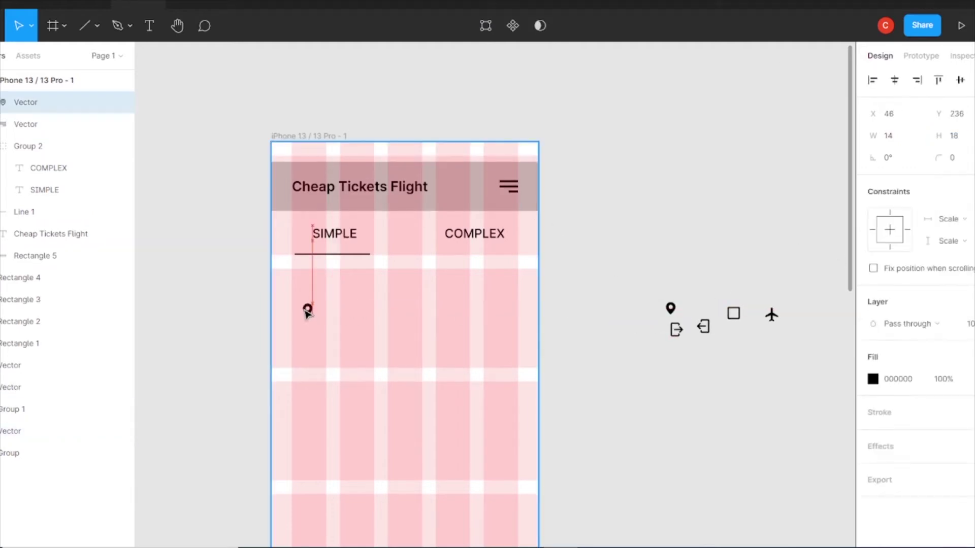
left_click(31, 431)
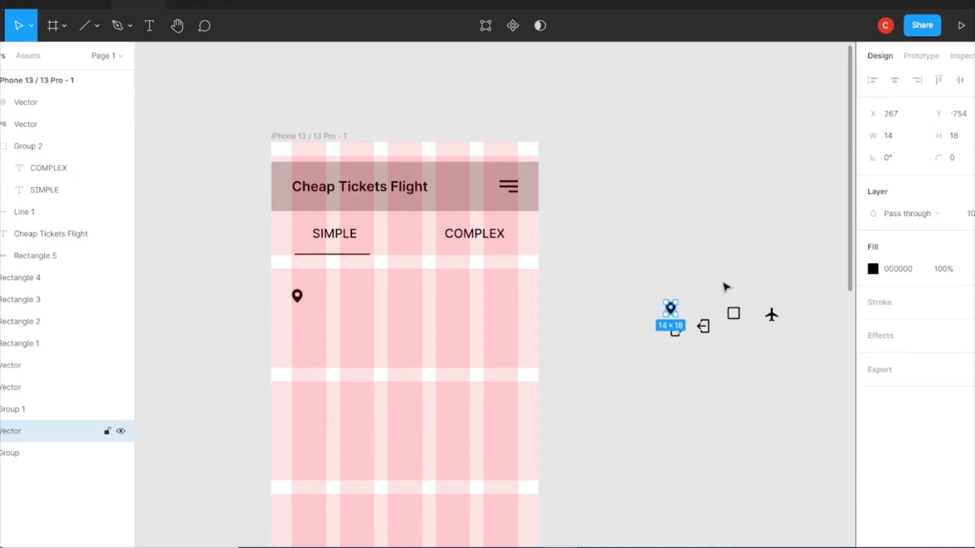
type("20")
left_click(632, 308)
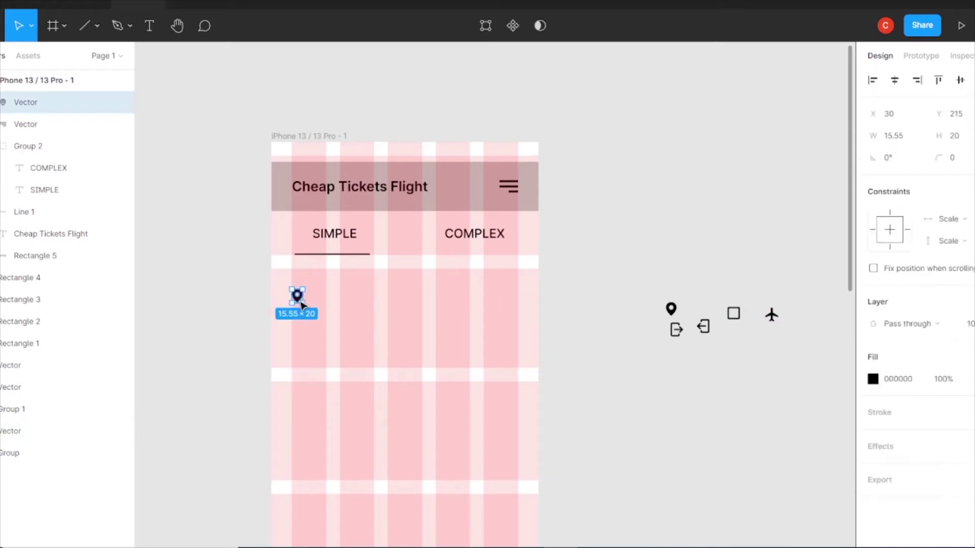
- Add a 'Delhi, DEL' text label beside the location pin
key("t")
left_click(319, 358)
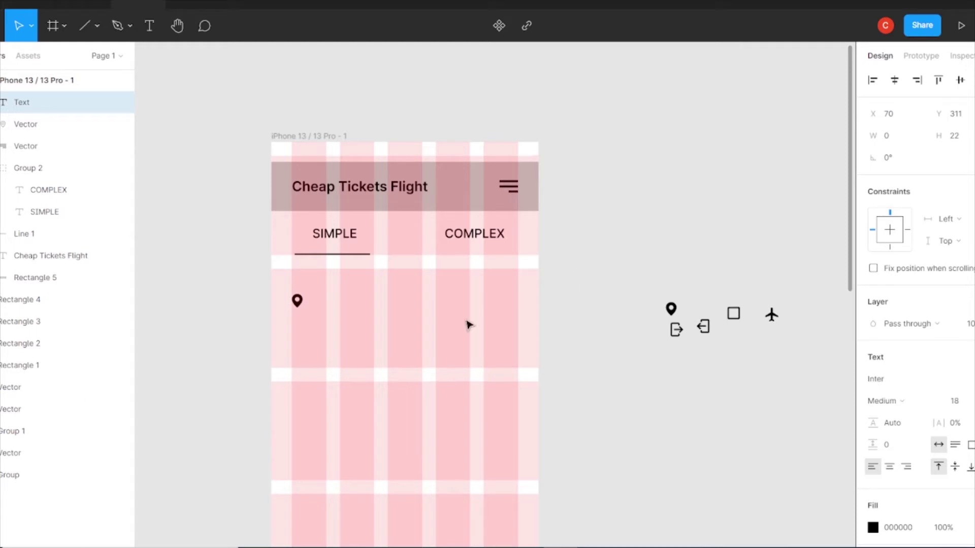
type("Delhi, DEL")
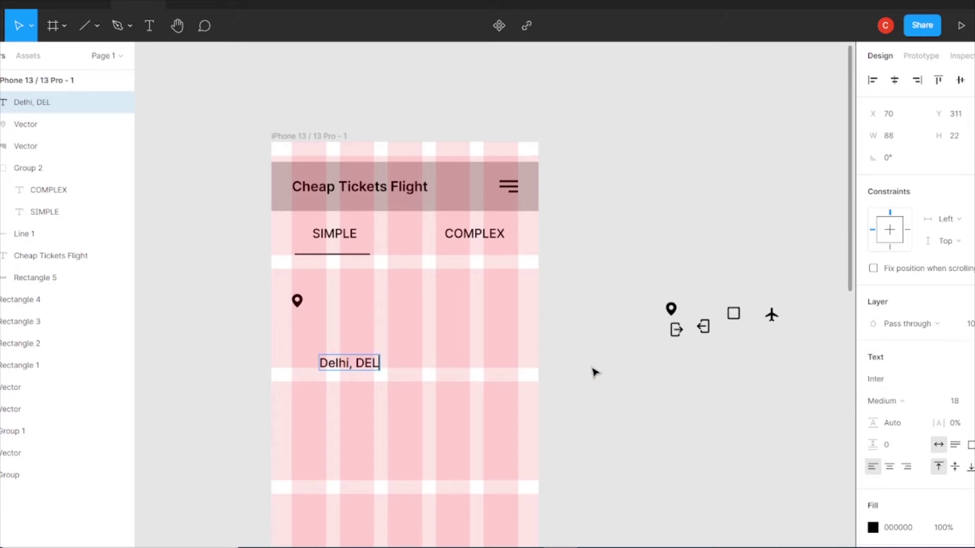
key("Escape")
mouse_move(322, 357)
left_mouse_down()
mouse_move(316, 296)
mouse_move(353, 325)
left_mouse_up()
- Add 'Indira Gandhi International Airport' at size 14 beneath Delhi, DEL
key("Return")
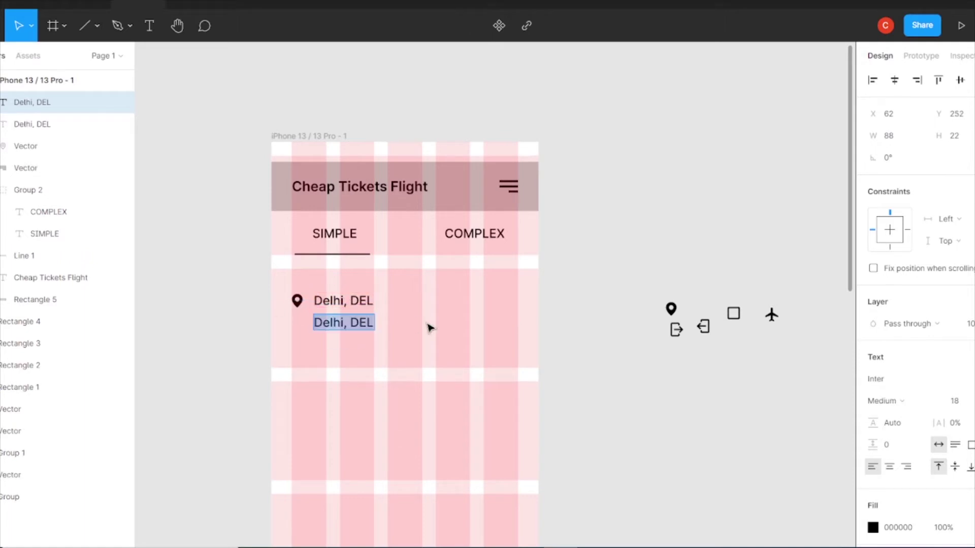
type("Indira Gandhi In")
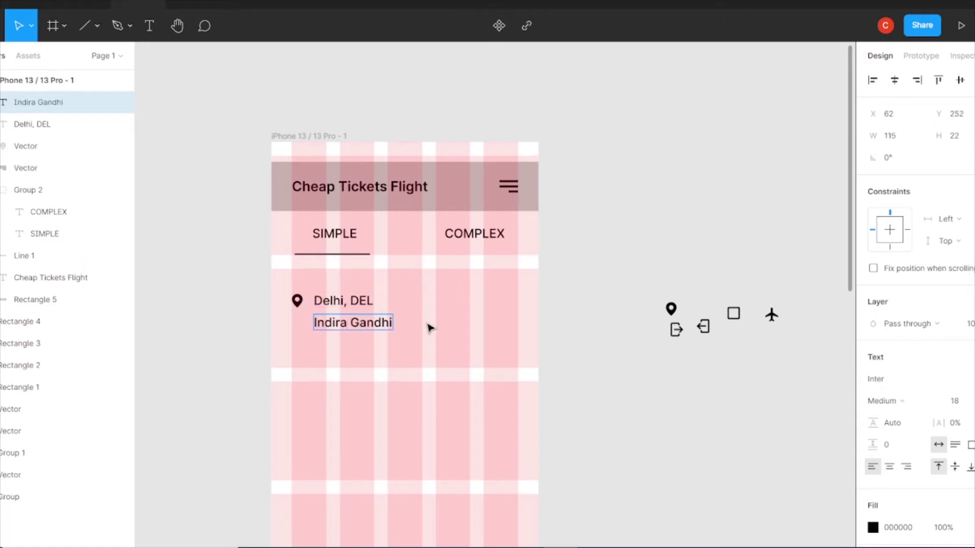
type("ternational Airport")
key("Escape")
left_click(955, 401)
type("14")
key("Return")
key("Tab")
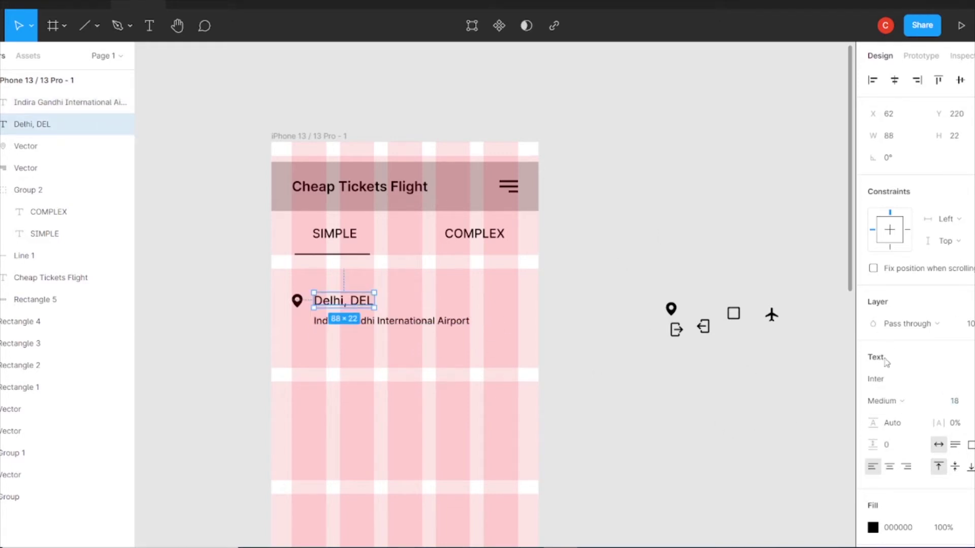
left_click_drag(474, 358, 292, 268)
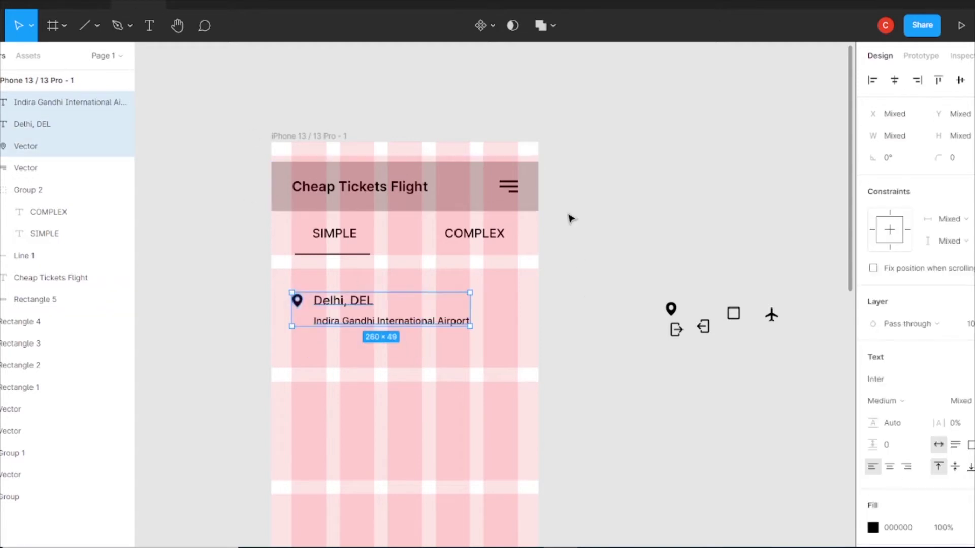
- Narrow the airport name box so it wraps onto two lines at size 12
left_click(468, 321)
left_click_drag(457, 321, 410, 321)
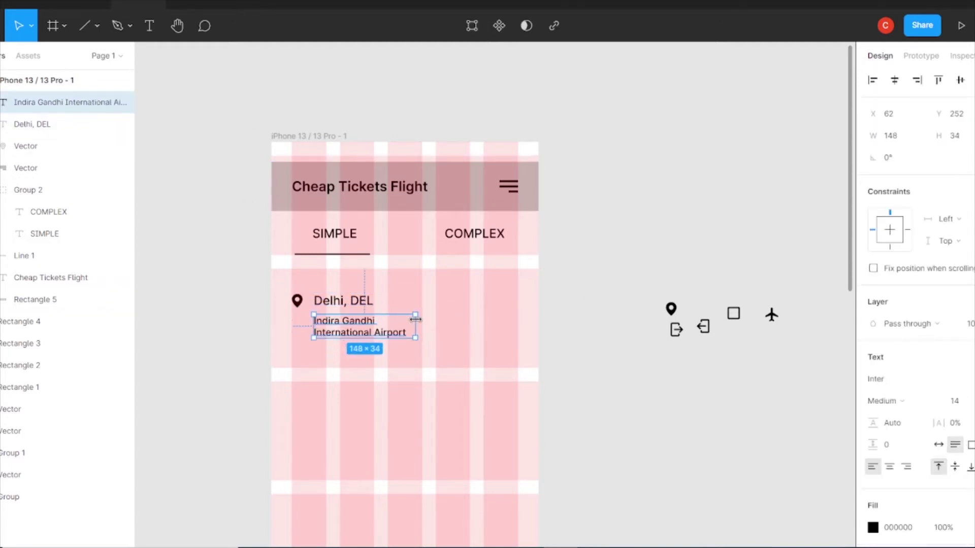
left_click(957, 401)
key("Down")
key("Down")
key("Escape")
left_click(365, 330)
mouse_move(413, 325)
left_mouse_down()
mouse_move(422, 325)
mouse_move(400, 325)
left_mouse_up()
left_click(354, 303)
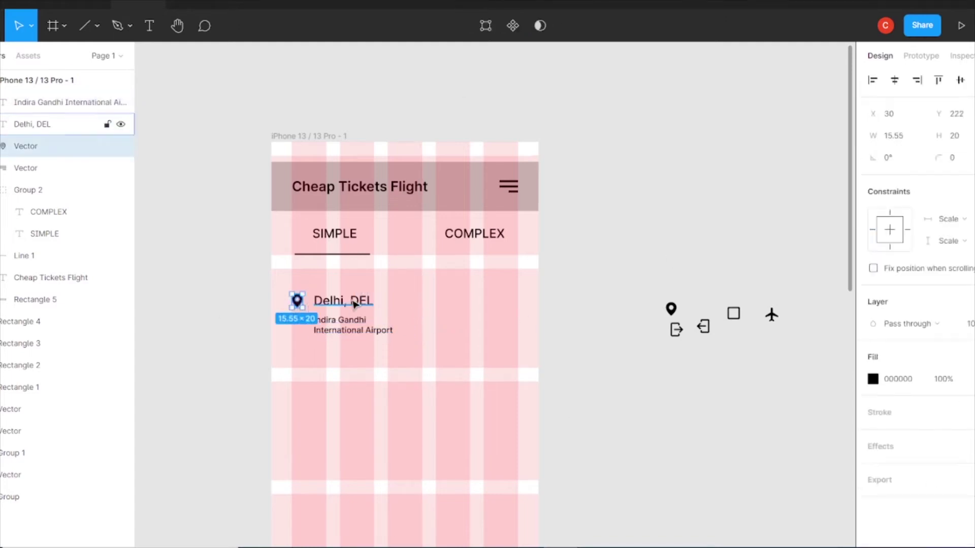
left_click_drag(348, 329, 346, 325)
- Group the Delhi city and airport texts and centre the pin vertically against them
left_click(343, 300, "shift")
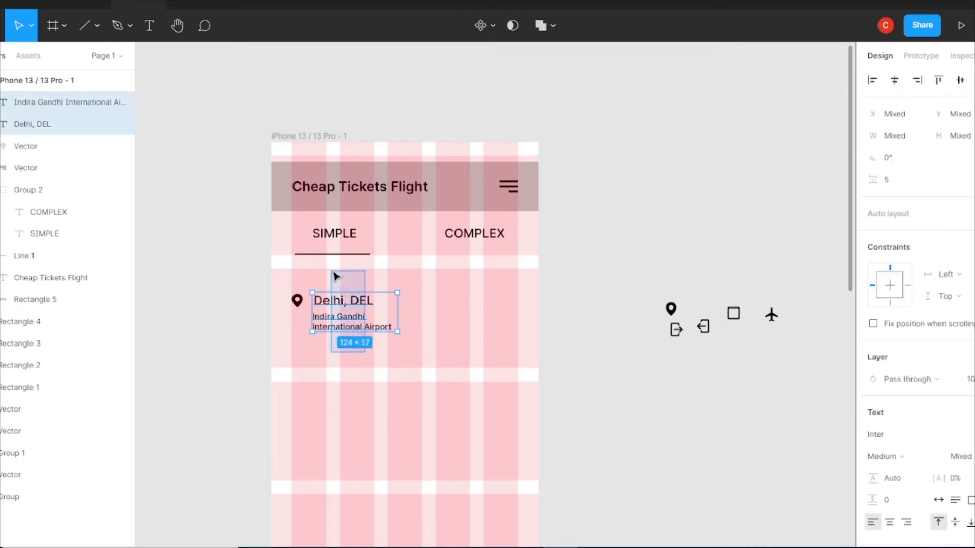
key("ctrl+g")
left_click(297, 300, "shift")
left_click(959, 81)
left_click(233, 337)
- Copy the Delhi pin and texts to the right and rename the city to 'Diu, DIU'
left_click(297, 311)
left_click(359, 315, "shift")
left_click_drag(359, 315, 479, 315)
left_click(444, 300)
double_click(443, 301)
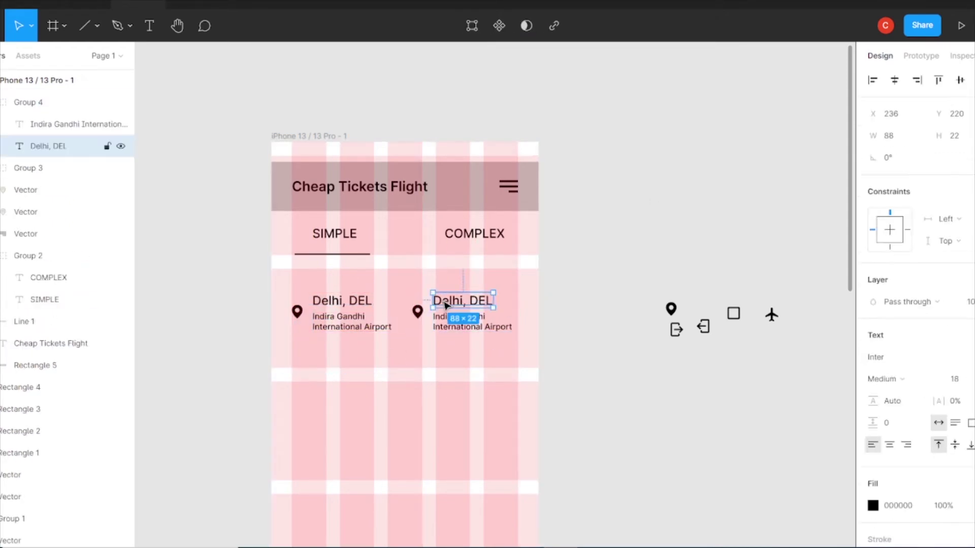
type("DIU")
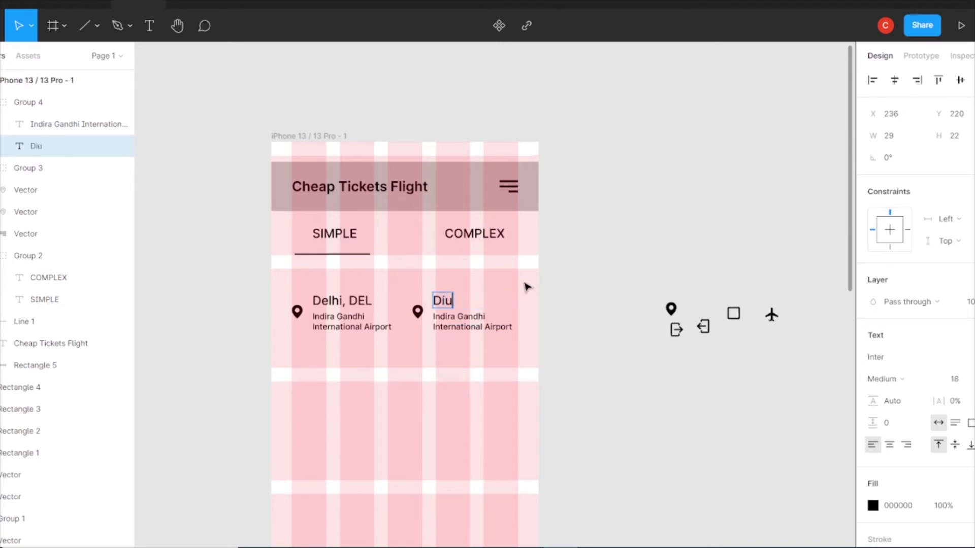
type("DIU")
- Change the copied airport name to 'Diu Airport' and shift the Diu location right
double_click(486, 327)
key("ctrl+BackSpace")
key("ctrl+BackSpace")
key("ctrl+BackSpace")
type("Diu")
key("Escape")
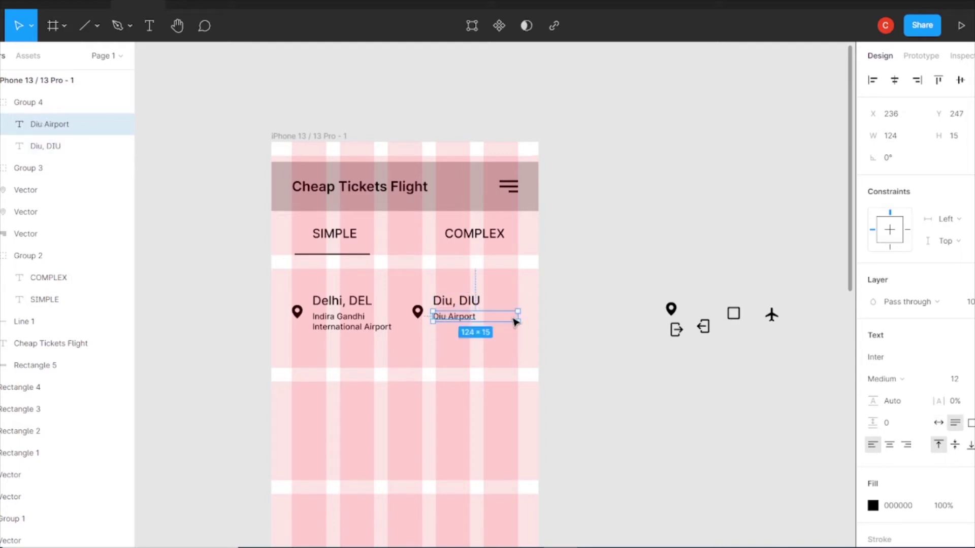
mouse_move(572, 357)
left_mouse_down()
mouse_move(415, 304)
mouse_move(511, 311)
left_mouse_up()
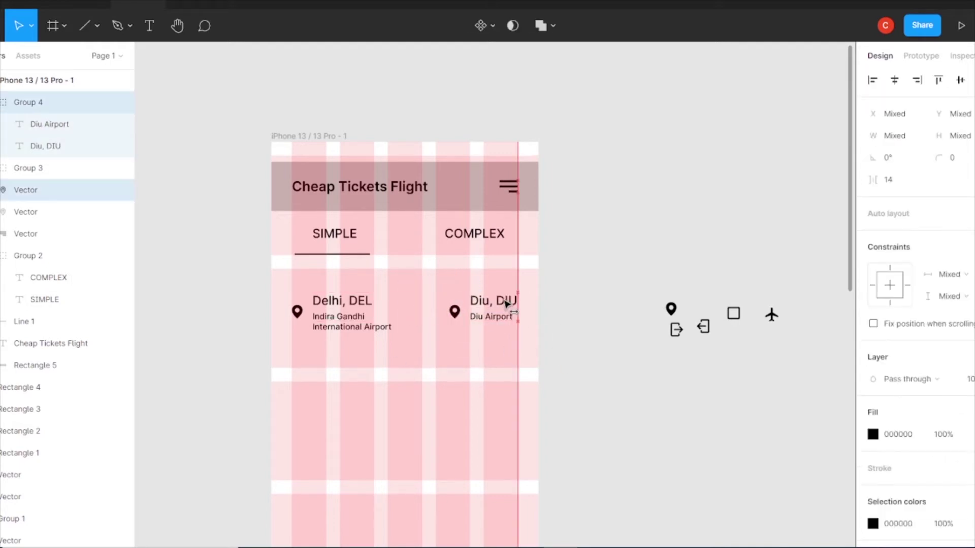
left_click(588, 302)
- Raise the Delhi pin level with its city name and bring in the airplane icon
key("ctrl+z")
left_click(576, 308)
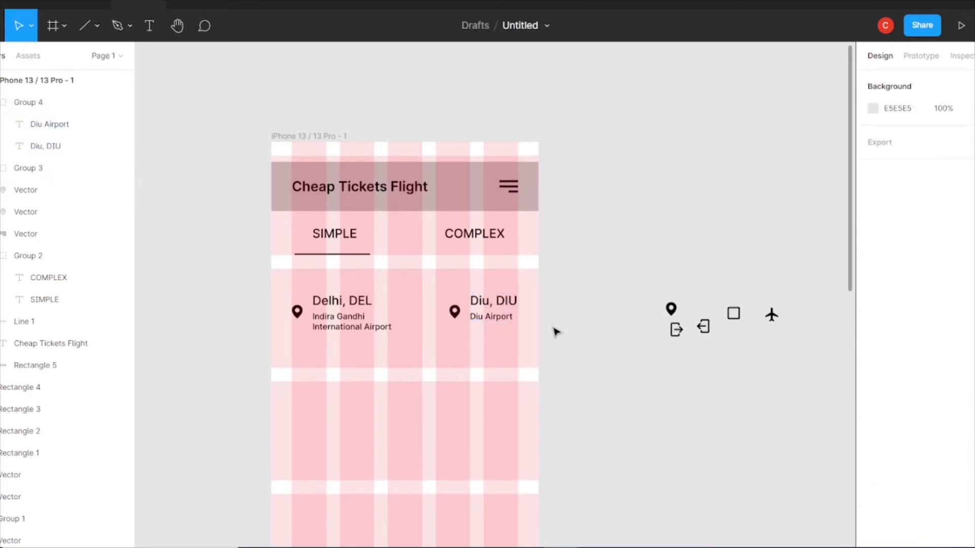
left_click_drag(298, 311, 304, 302)
left_click(567, 304)
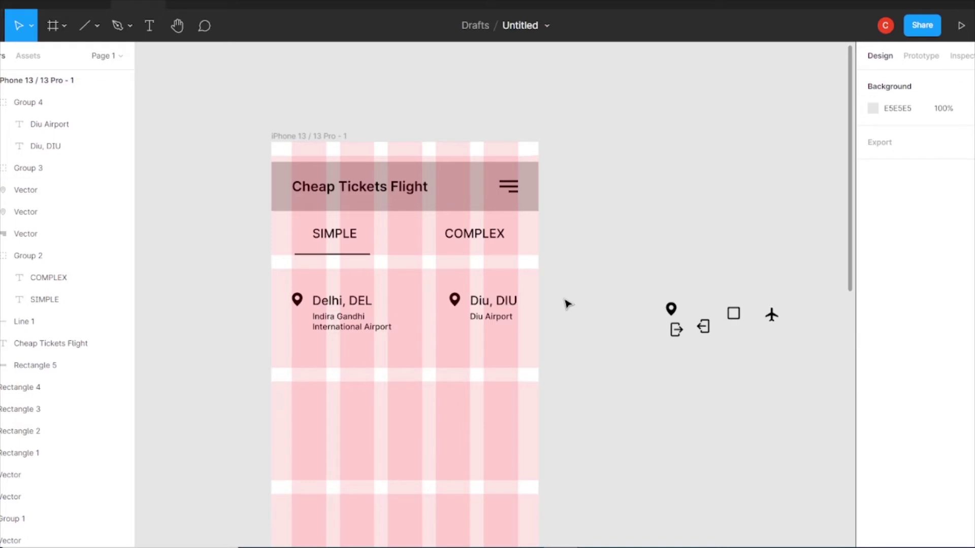
mouse_move(771, 315)
left_mouse_down()
mouse_move(412, 307)
mouse_move(282, 289)
left_mouse_up()
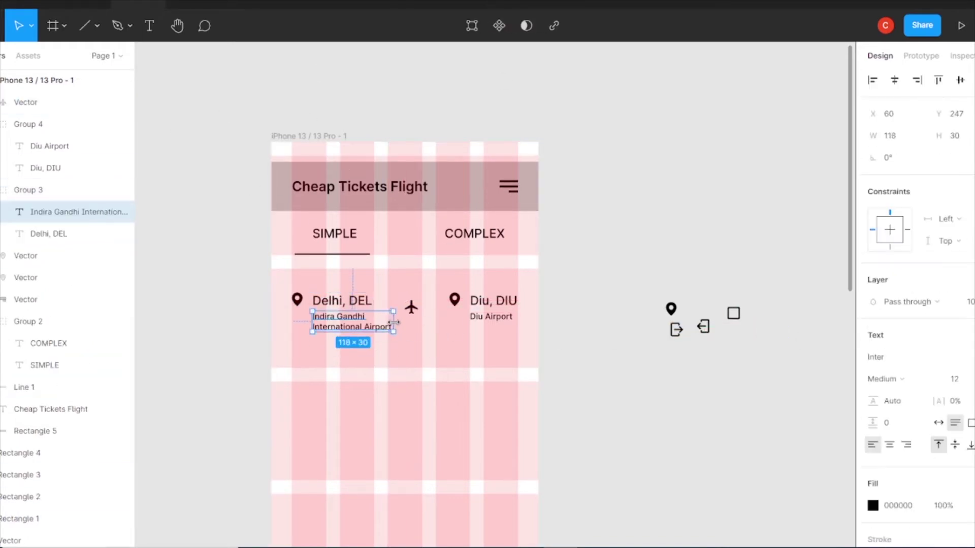
- Group the Delhi pin with its texts and the Diu pin with its texts
key("ctrl+g")
left_click_drag(529, 333, 449, 279)
key("ctrl+g")
key("Escape")
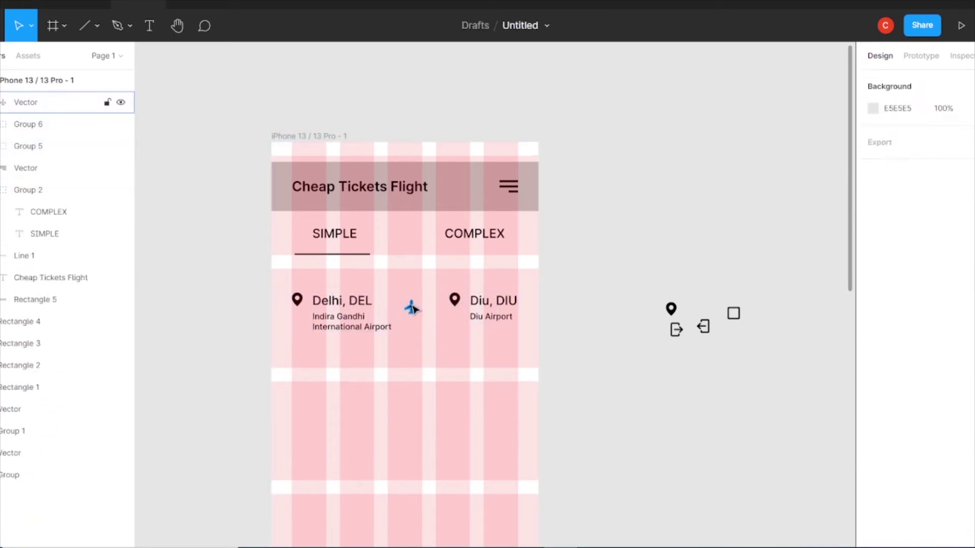
- Set the airplane icon's height to 25
left_click(411, 306)
left_click(971, 140)
type("25")
key("Return")
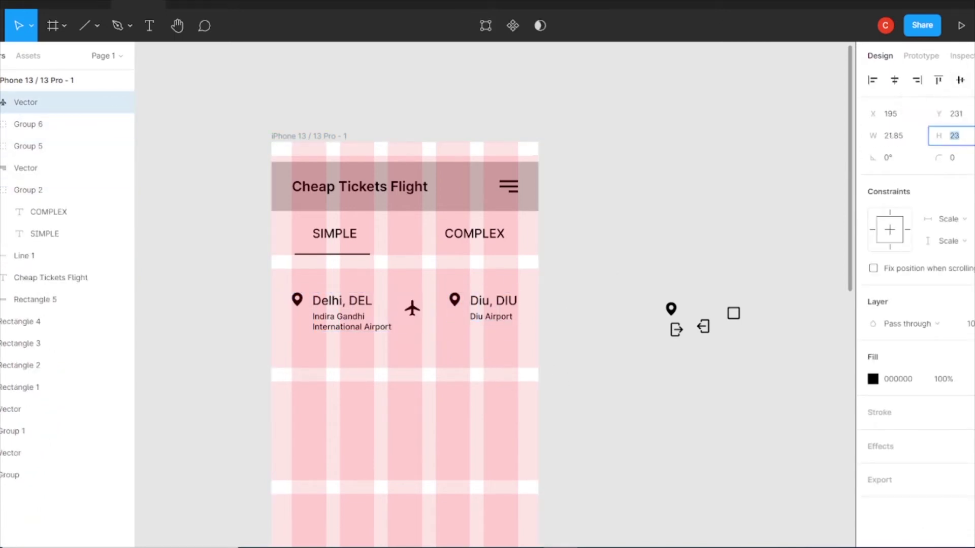
key("Escape")
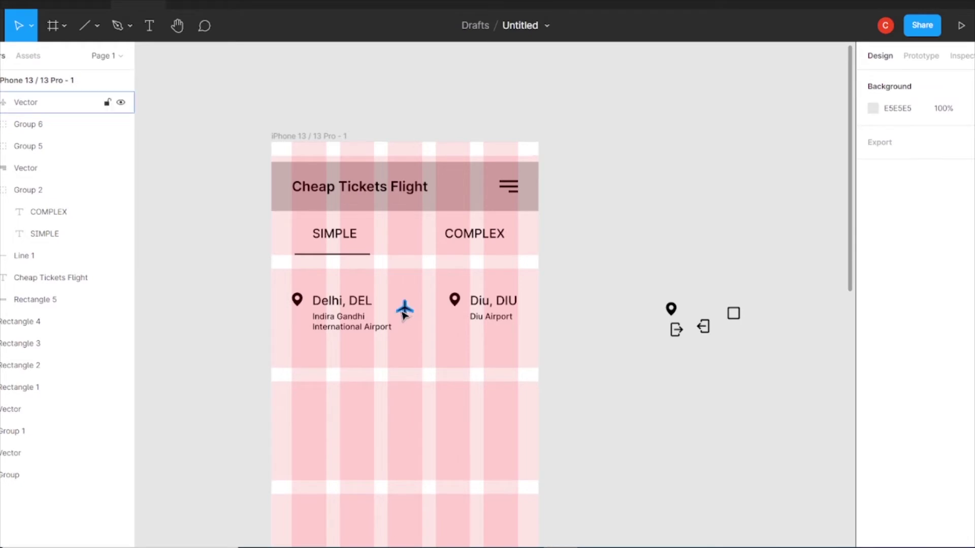
- Distribute Delhi, the airplane and Diu evenly horizontally, nudging the plane about 32 px left
left_click_drag(287, 338, 500, 312)
left_click(961, 79)
left_click(894, 139)
left_click(704, 240)
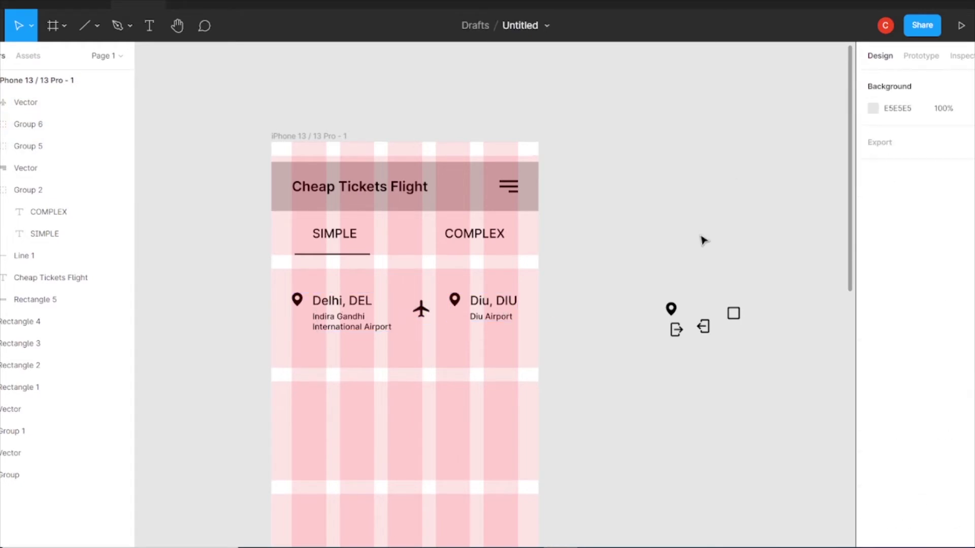
left_click(421, 309)
left_click_drag(421, 309, 405, 309)
left_click(392, 359)
- Shorten the Delhi airport name to 'IGI Airport'
double_click(389, 330)
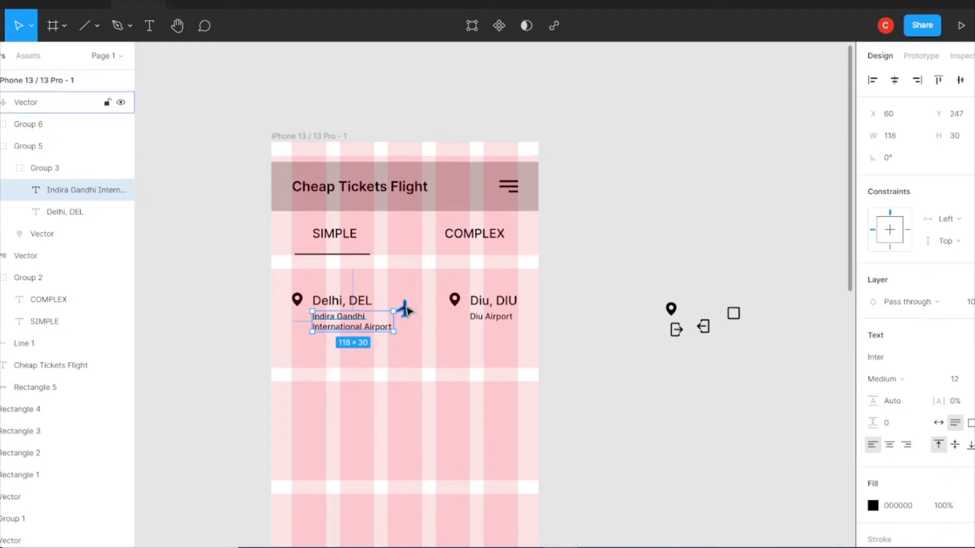
left_click(688, 342)
left_click(361, 326)
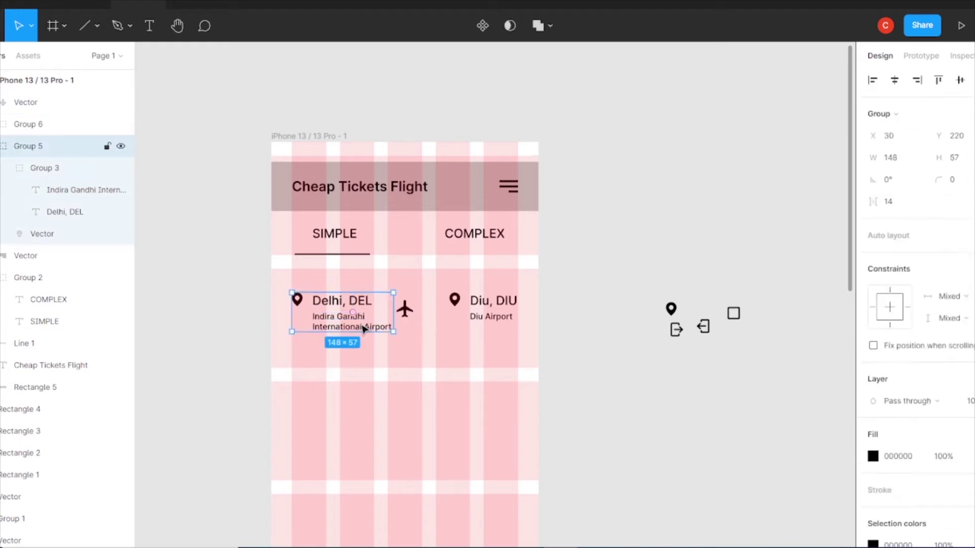
double_click(361, 327)
key("Return")
type("IGI")
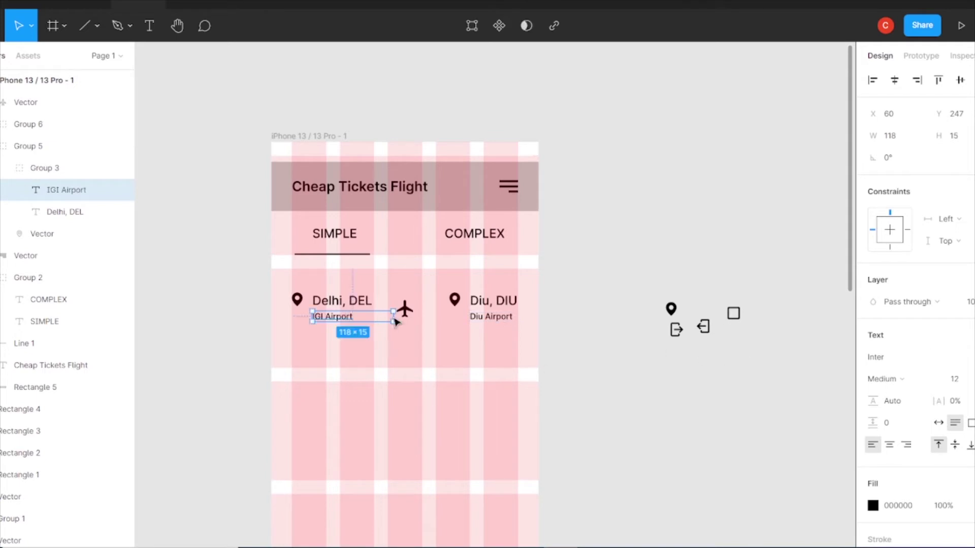
left_click(445, 361)
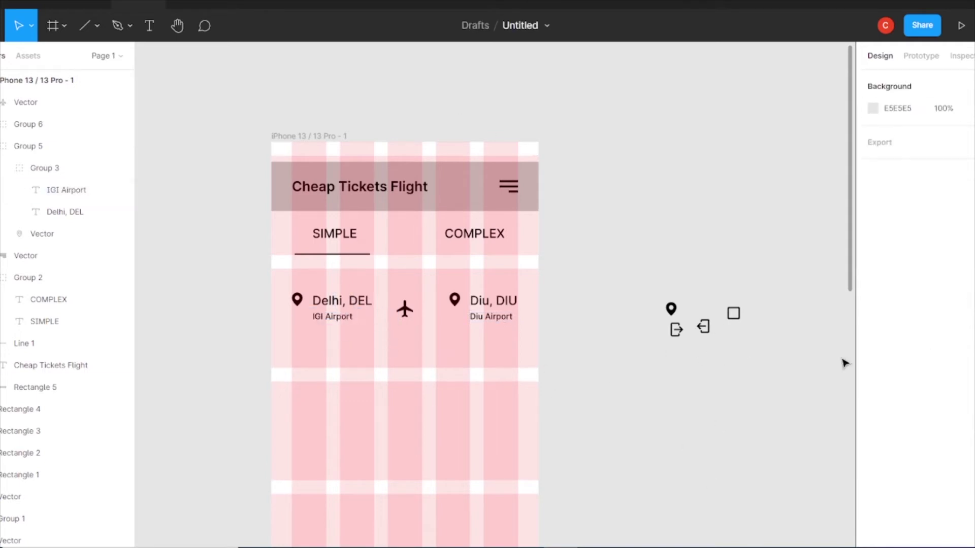
- Draw a dashed horizontal divider line beneath the Delhi–Diu locations
left_click(85, 26)
left_click_drag(296, 356, 509, 355)
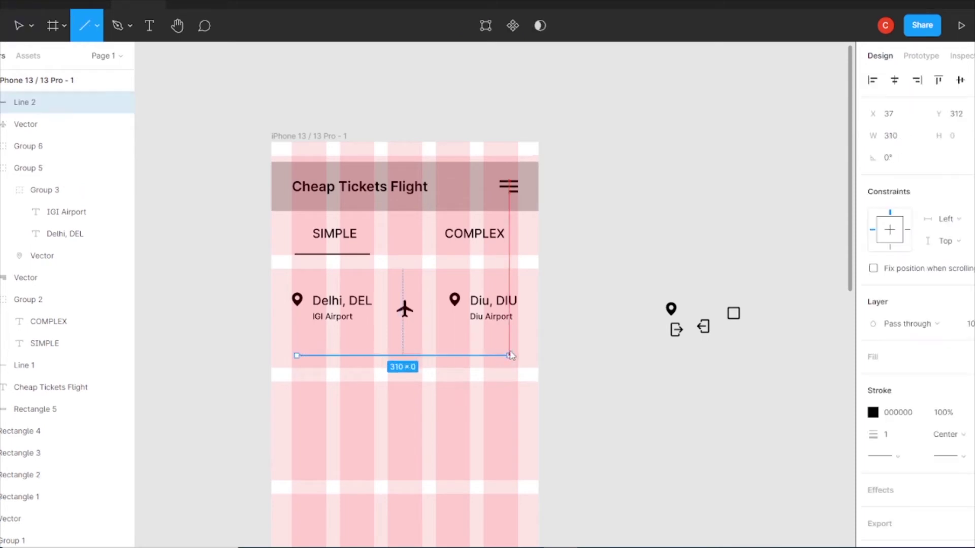
left_click(897, 456)
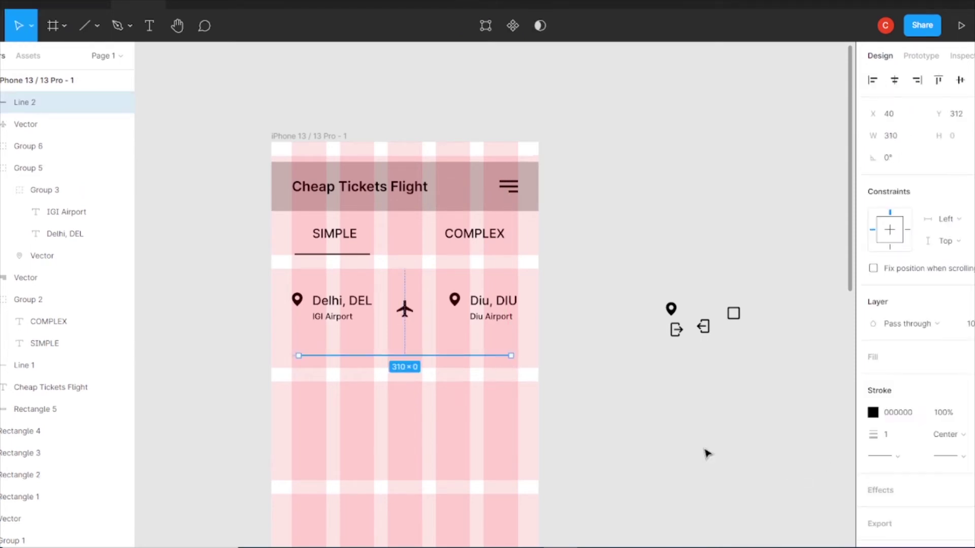
left_click(951, 474)
left_click(823, 484)
left_click(810, 501)
left_click(455, 362)
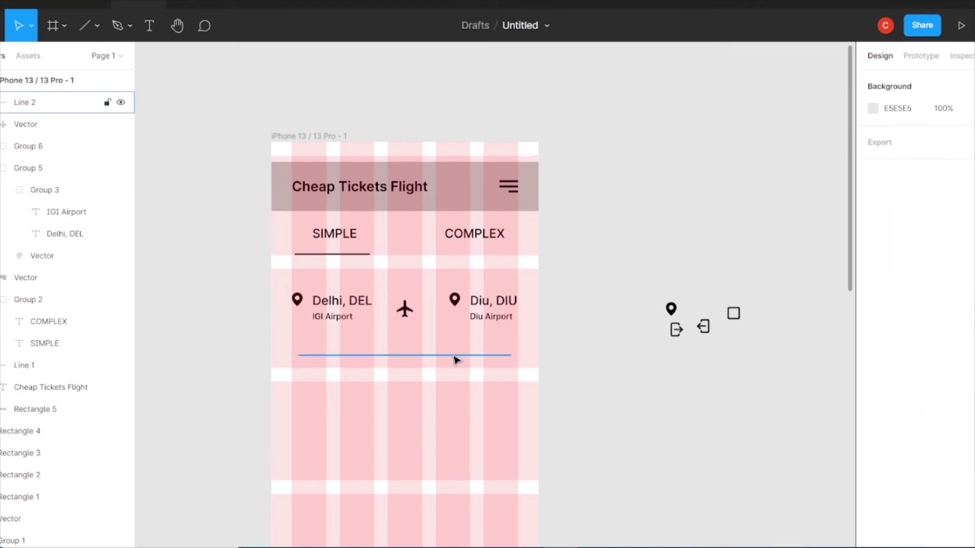
- Shift the SIMPLE underline slightly right and nudge the SIMPLE/COMPLEX tabs down
left_click_drag(284, 330, 495, 317)
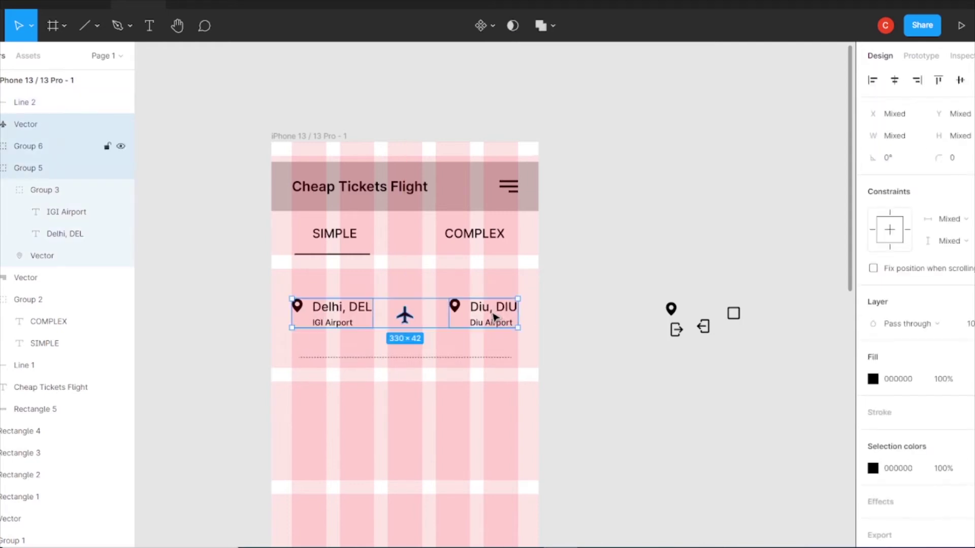
left_click(346, 257)
left_click_drag(346, 257, 349, 258)
left_click(628, 266)
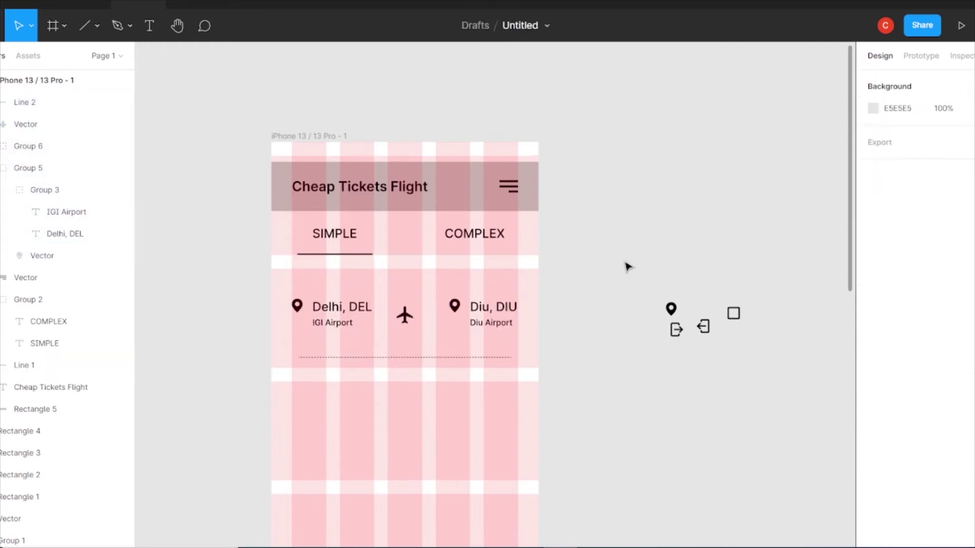
left_click_drag(290, 222, 540, 269)
key("Down")
key("Down")
key("Down")
key("Down")
key("Down")
key("Down")
left_click(615, 328)
- Bring the departure icon, return icon and small square into the phone below the route
left_click_drag(677, 330, 298, 394)
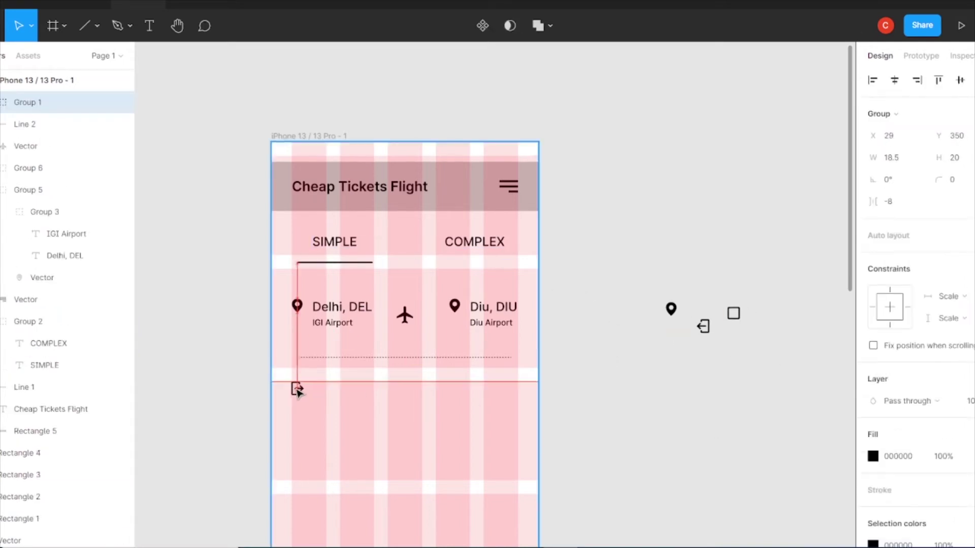
left_click(585, 378)
mouse_move(761, 371)
left_mouse_down()
mouse_move(666, 288)
mouse_move(685, 305)
mouse_move(494, 395)
left_mouse_up()
left_click(674, 376)
- Add a text box reading '04 May, 2022' below the divider
key("t")
left_click(336, 422)
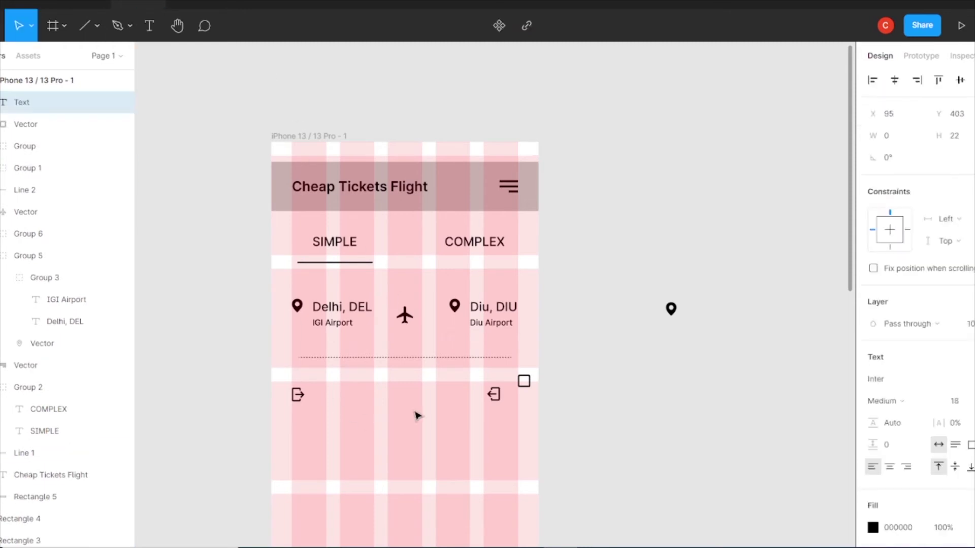
type("04")
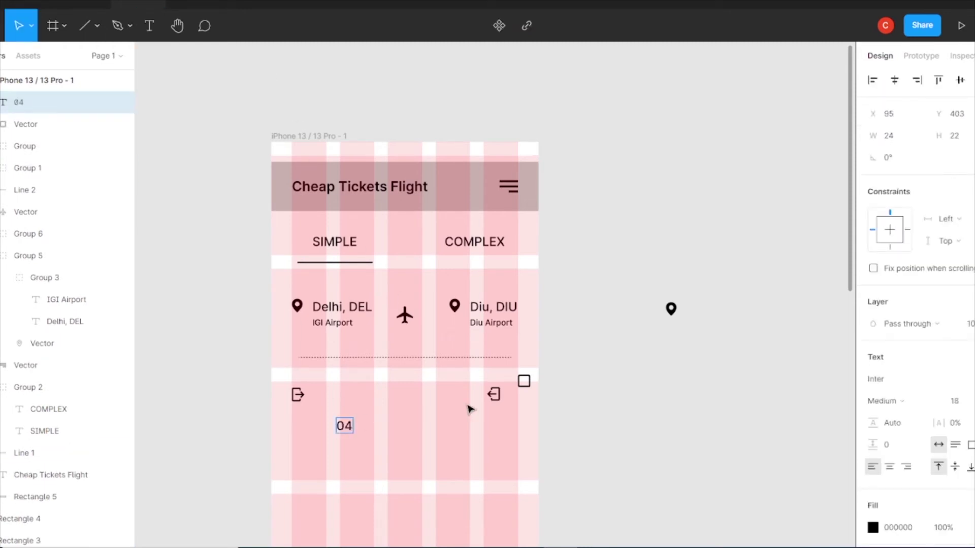
type(" May, 2022")
key("Escape")
key("Escape")
mouse_move(387, 430)
left_mouse_down()
mouse_move(402, 407)
mouse_move(398, 384)
left_mouse_up()
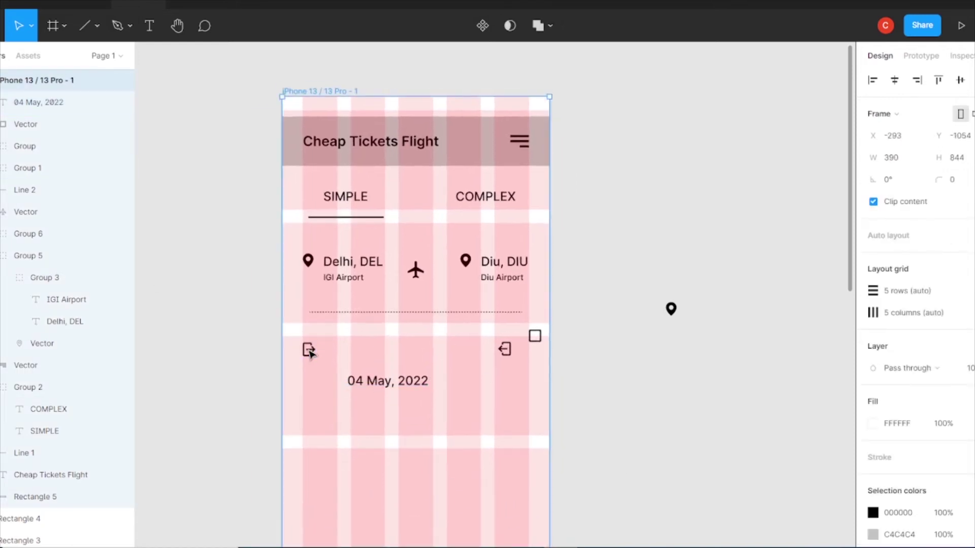
left_click(308, 350)
key("shift+Tab")
key("shift+Tab")
key("shift+Tab")
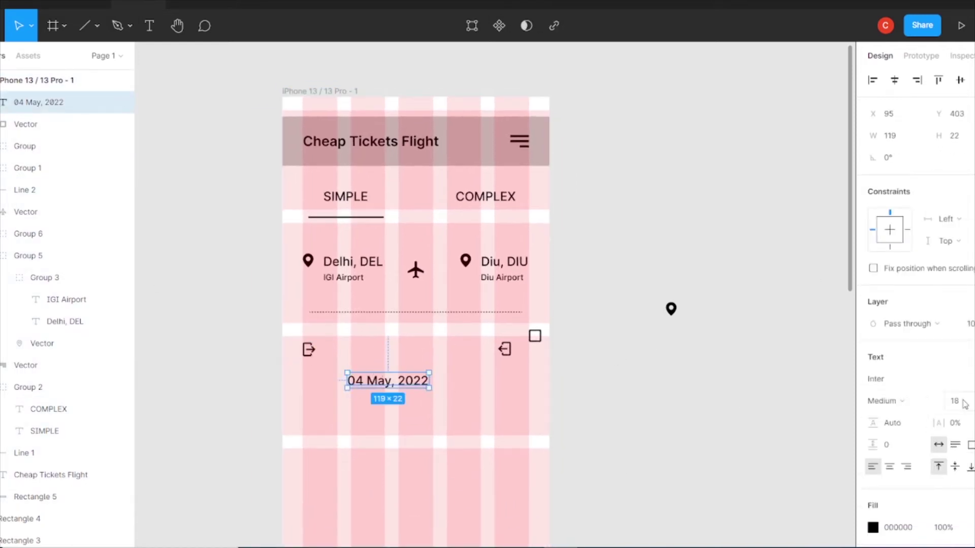
- Make the date 16 pt Regular and place it beside the departure icon
left_click(955, 401)
type("17")
key("Return")
left_click(897, 401)
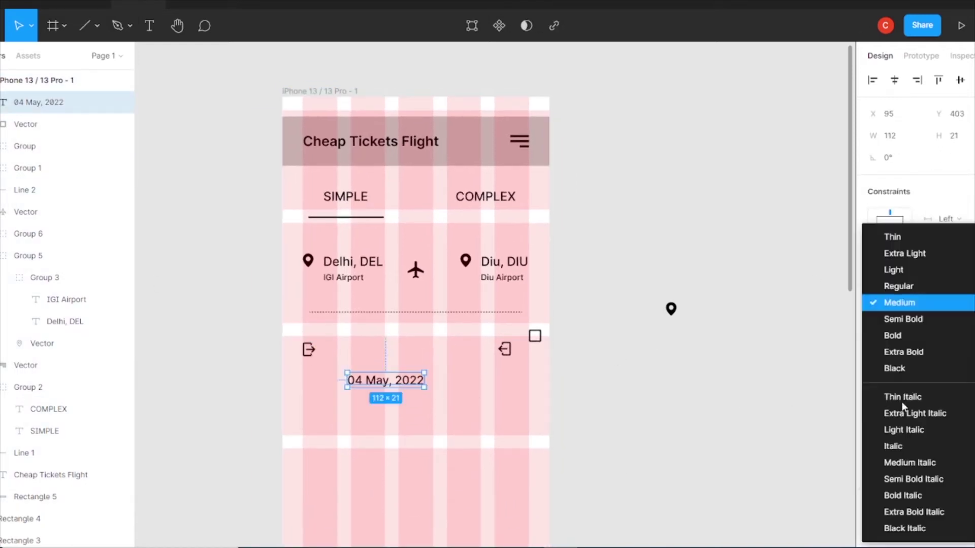
left_click(898, 286)
type("16")
key("Return")
mouse_move(402, 386)
left_mouse_down()
mouse_move(392, 351)
mouse_move(392, 364)
left_mouse_up()
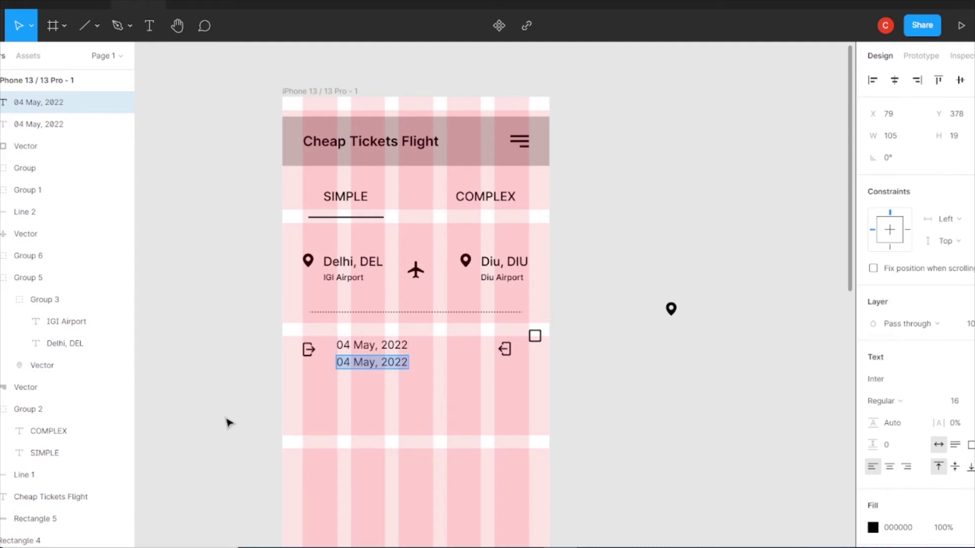
- Add 'Wed' at size 15 beneath the departure date
type("Wed")
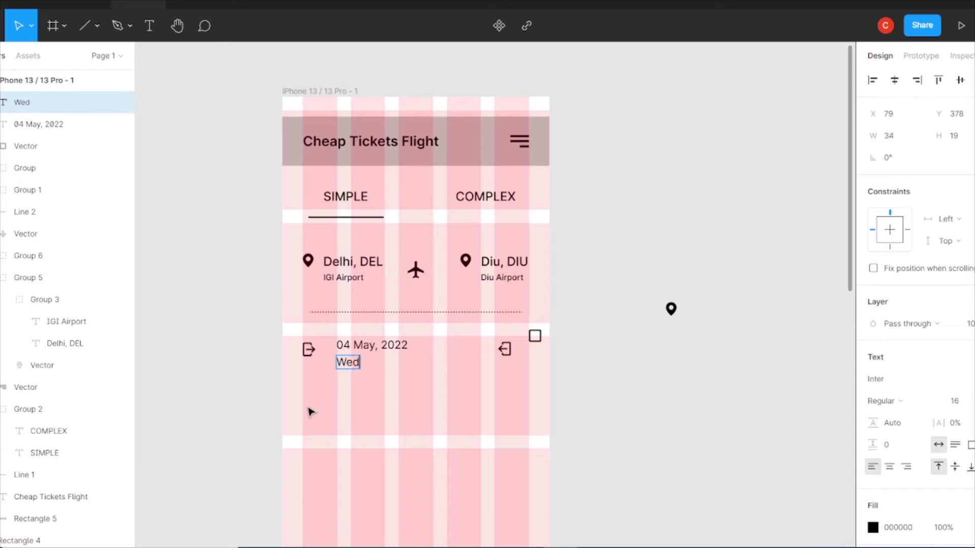
key("Escape")
type("15")
left_click(309, 370)
left_click_drag(356, 365, 355, 365)
left_click(355, 345, "shift")
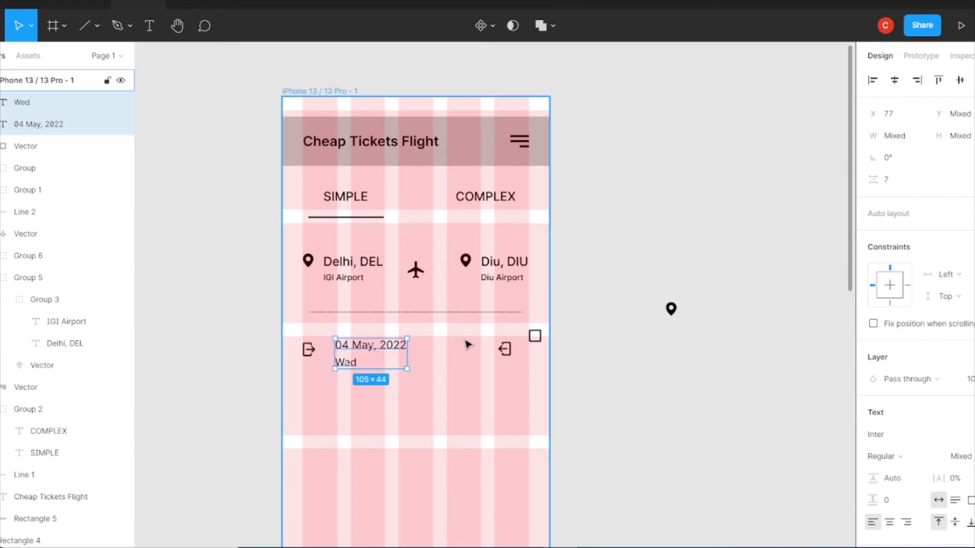
- Group the departure date with its 'Wed' weekday
key("ctrl+g")
left_click(309, 350)
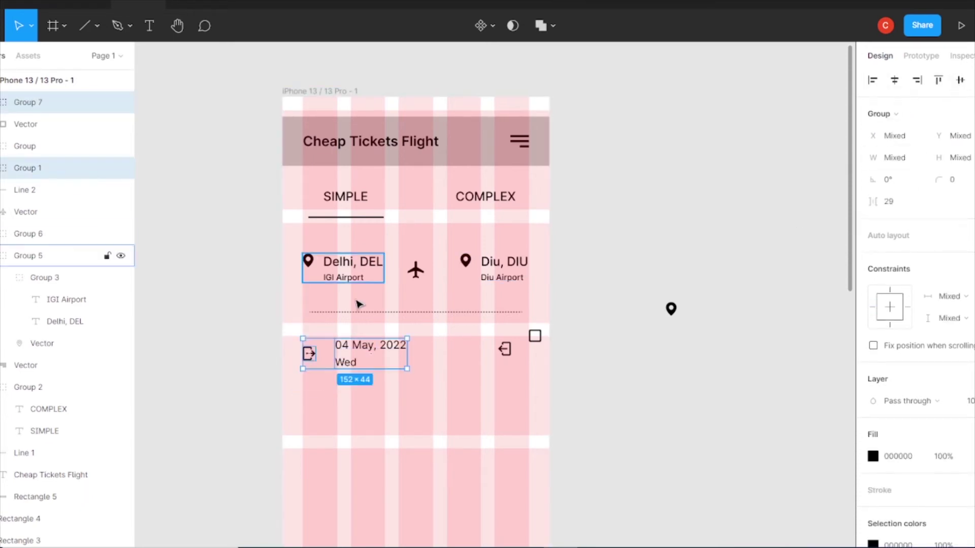
left_click(733, 183)
left_click(369, 354)
left_click(401, 413)
- Place the return icon below the departure icon with a date copy reading '07 May, 2022' and 'Sat'
left_click_drag(504, 349, 309, 401)
key("Escape")
left_click_drag(362, 354, 374, 402)
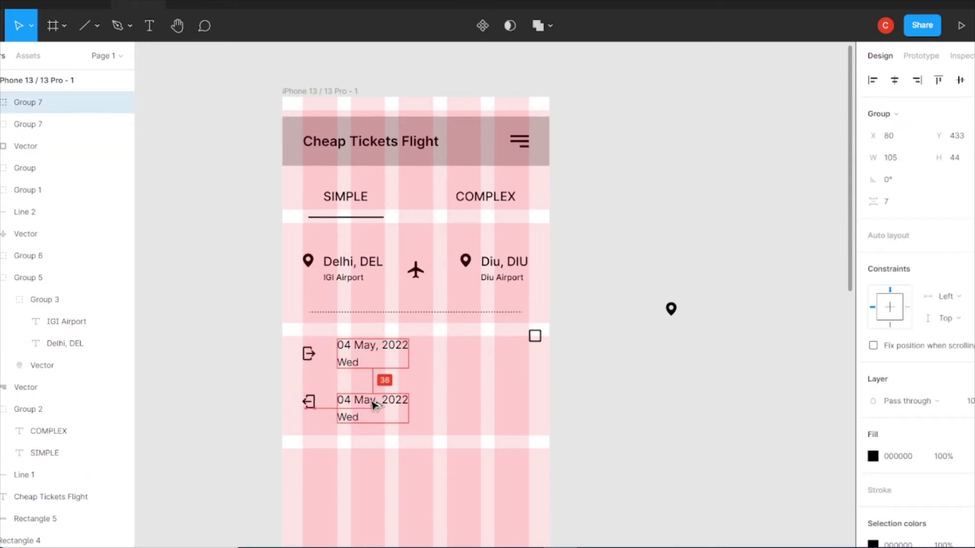
double_click(366, 393)
key("BackSpace")
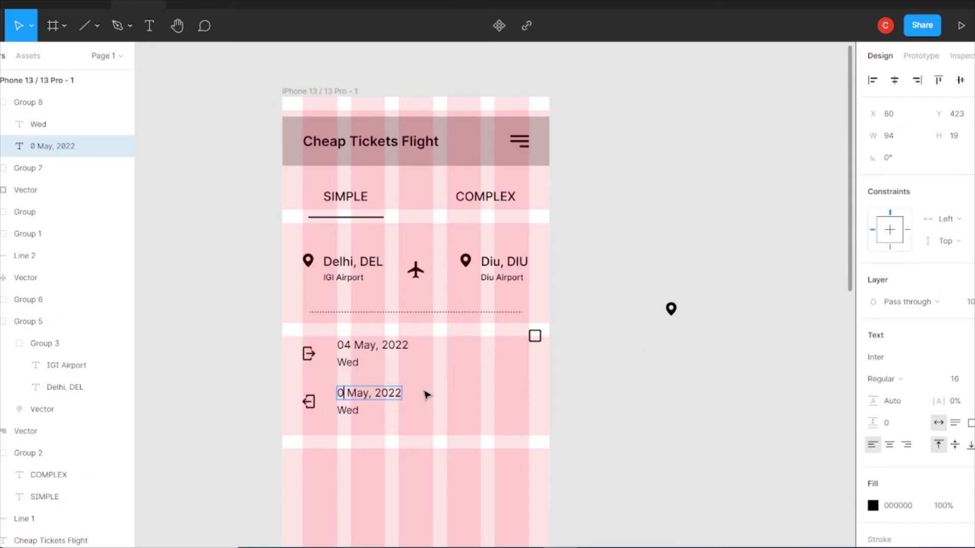
type("7")
double_click(343, 410)
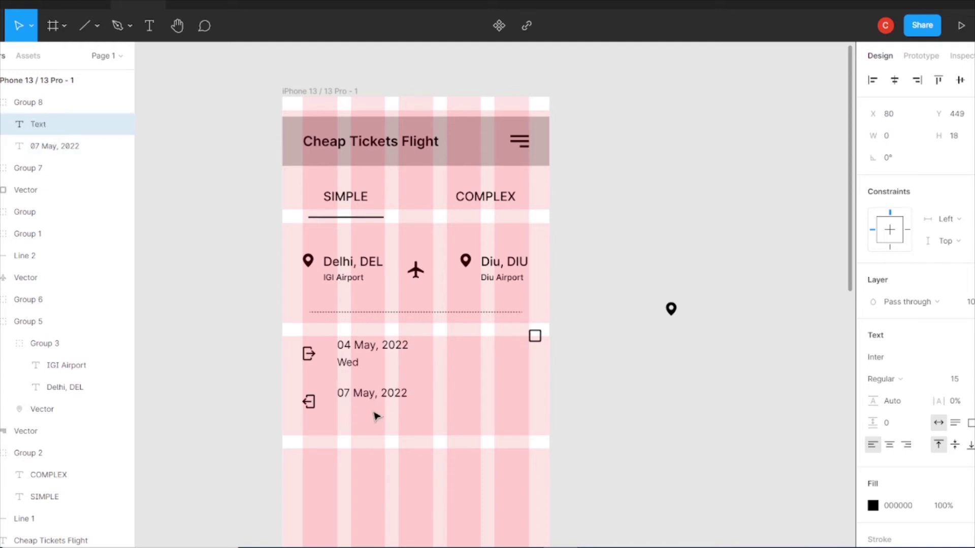
type("Sat")
key("Escape")
- Move the small square to the right end of the 07 May row
left_click(374, 452)
left_click(366, 401)
left_click(589, 337)
left_click_drag(534, 336, 521, 402)
left_click(374, 395, "shift")
left_click(309, 401, "shift")
left_click(655, 395)
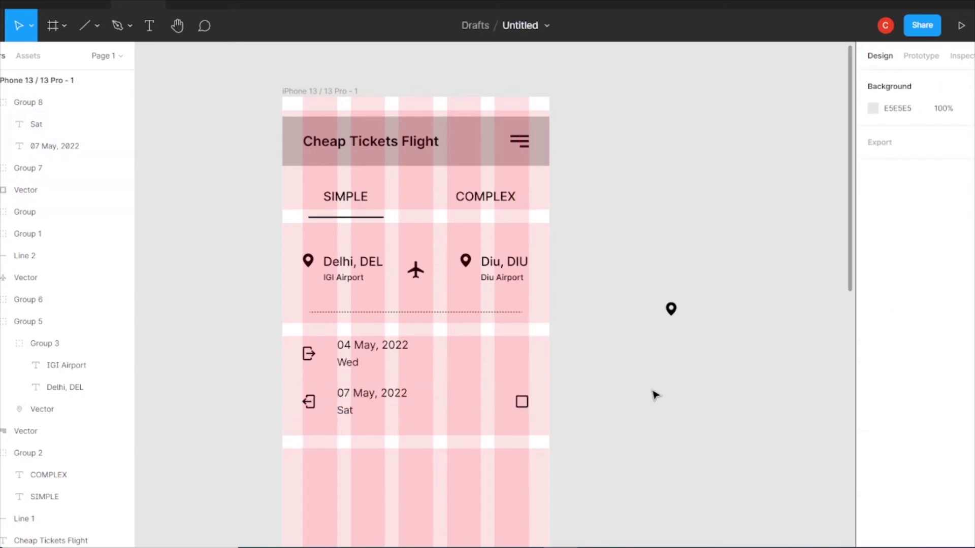
left_click(386, 312)
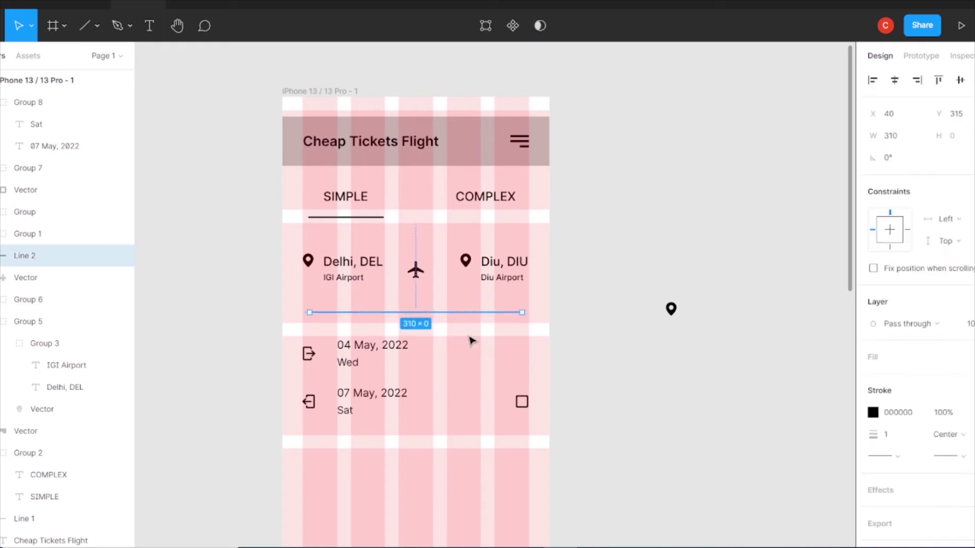
- Copy the dotted divider down below the date rows
scroll(470, 253, "down", 3)
left_click_drag(467, 172, 470, 305)
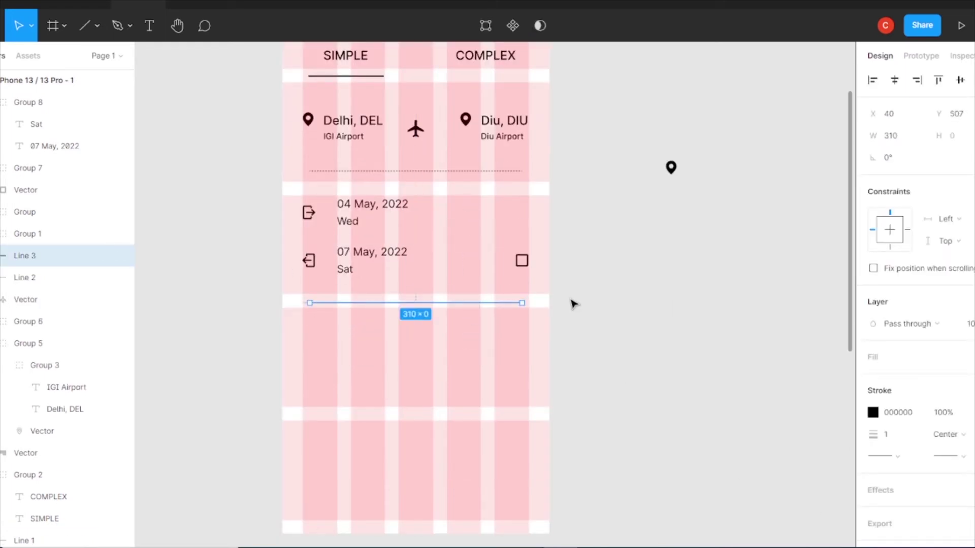
scroll(561, 320, "up", 1)
- Add a 'Class' label at size 18 Regular under the new divider
key("t")
left_click(322, 381)
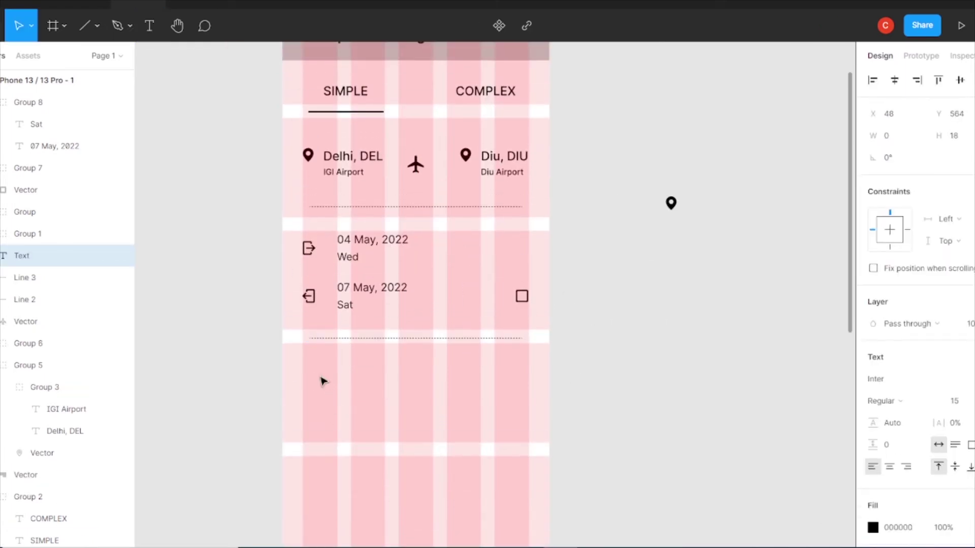
type("Class")
key("Escape")
key("ctrl+alt+period")
left_click_drag(333, 389, 341, 381)
left_click(957, 402)
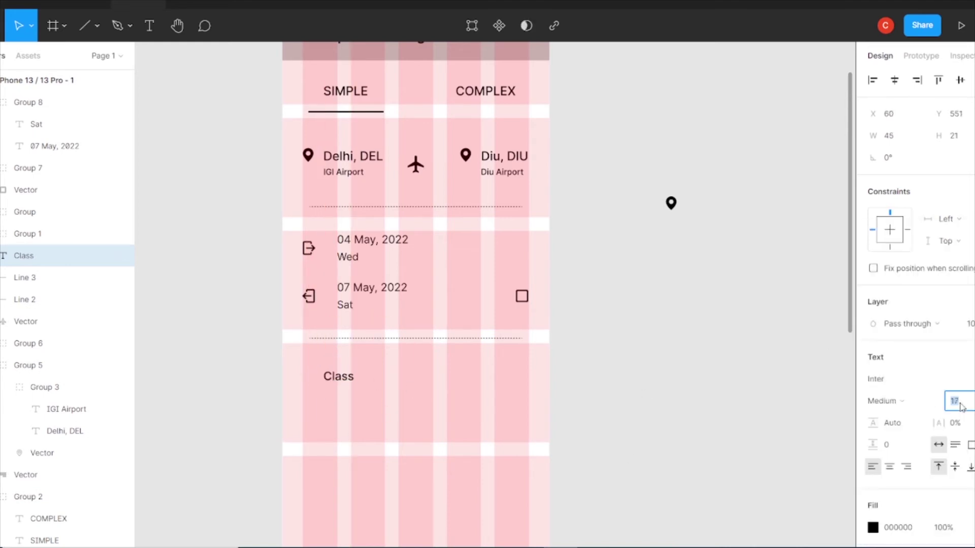
type("18")
key("Return")
key("ctrl+alt+comma")
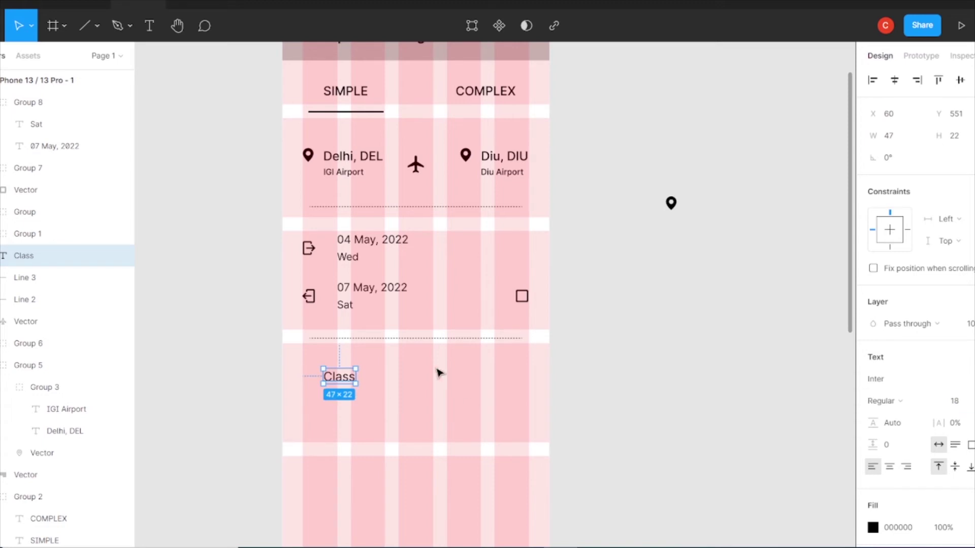
- Duplicate the label to the right side as 'Passengers'
key("Return")
left_click_drag(345, 378, 498, 380)
type("Pas")
key("Escape")
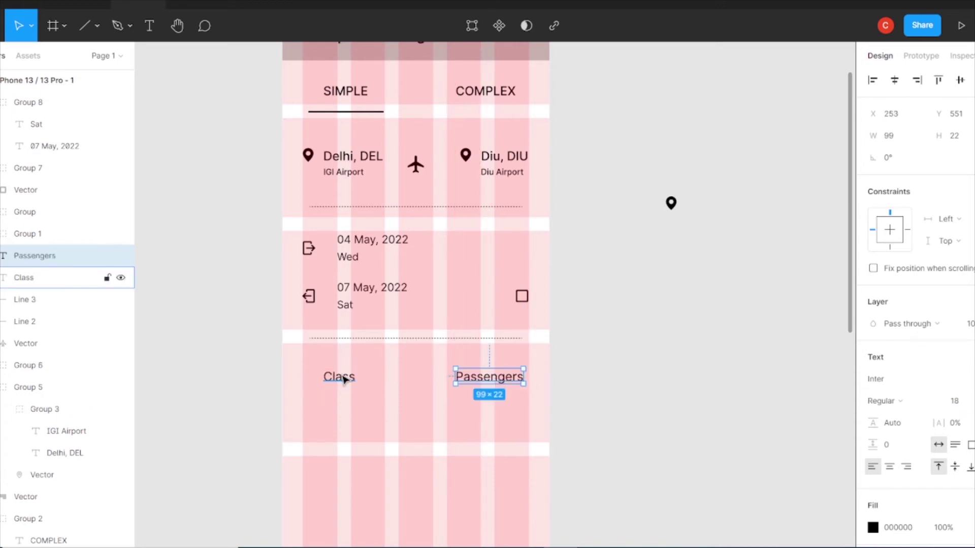
- Add 'Economy' at size 16 just below the Class label
left_click(344, 381)
left_click_drag(345, 382, 342, 403)
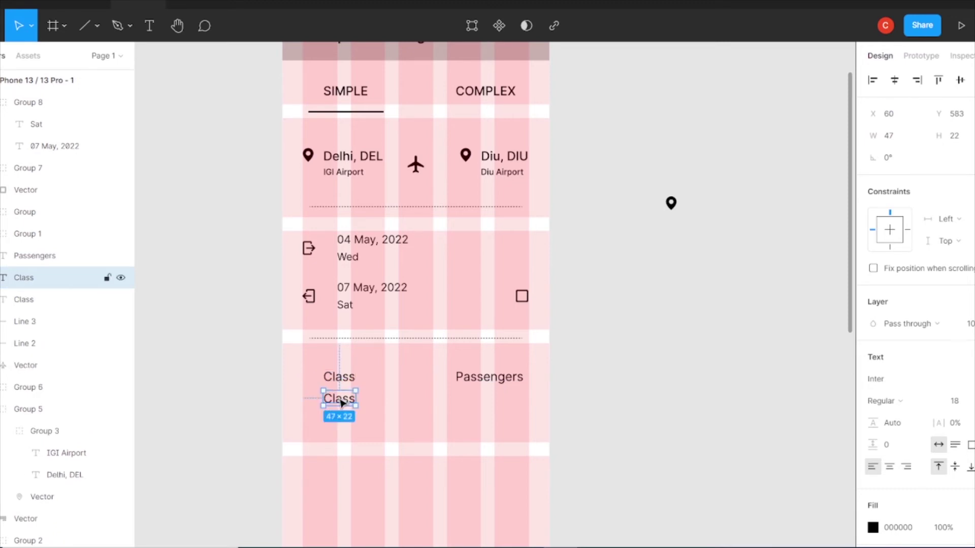
key("Return")
type("Economy")
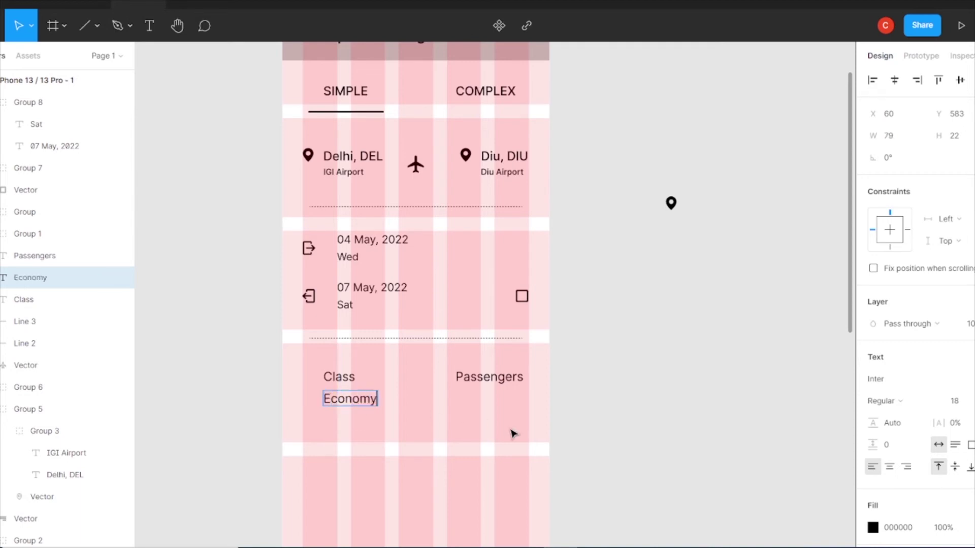
key("Escape")
left_click(955, 401)
type("16")
key("Return")
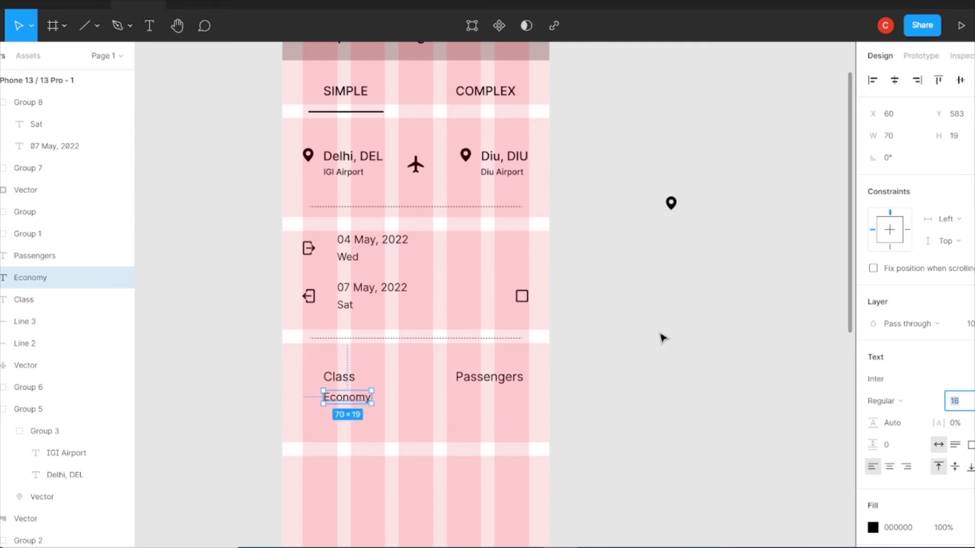
left_click_drag(349, 398, 343, 400)
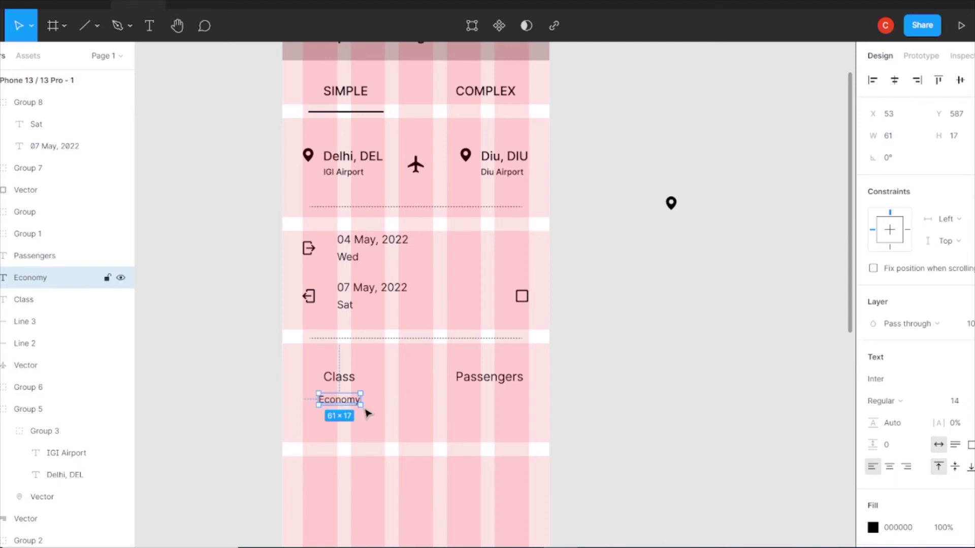
left_click(397, 433)
left_click_drag(349, 404, 344, 410)
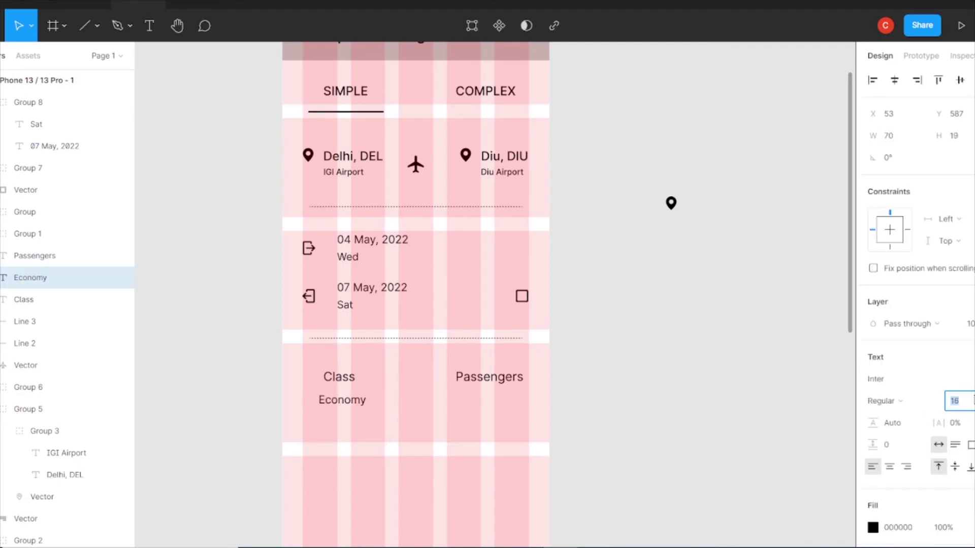
- Draw a small 40×20 rectangle beneath the Passengers label
left_click(331, 346)
left_click_drag(361, 402, 514, 405, "alt")
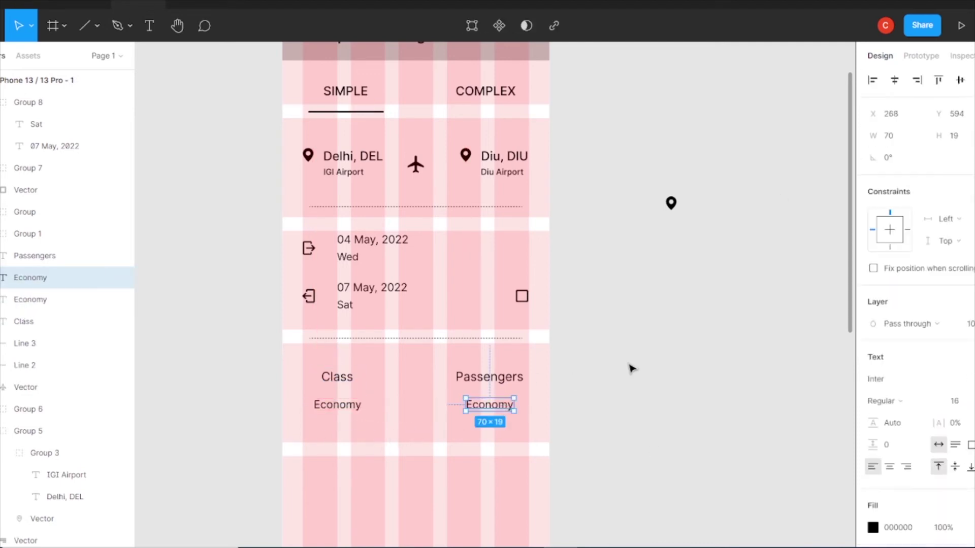
key("Delete")
key("r")
left_click_drag(467, 396, 495, 409)
key("Escape")
left_click(491, 402)
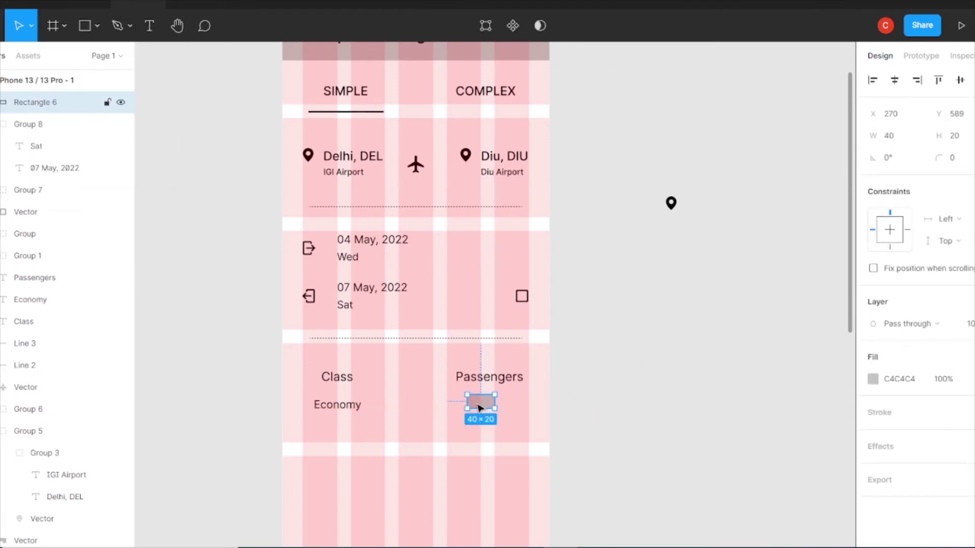
- Make the passenger box 48×24 with no fill, a black outline and slightly rounded corners
scroll(510, 331, "up", 5)
left_click_drag(529, 376, 531, 369)
type("24")
key("Return")
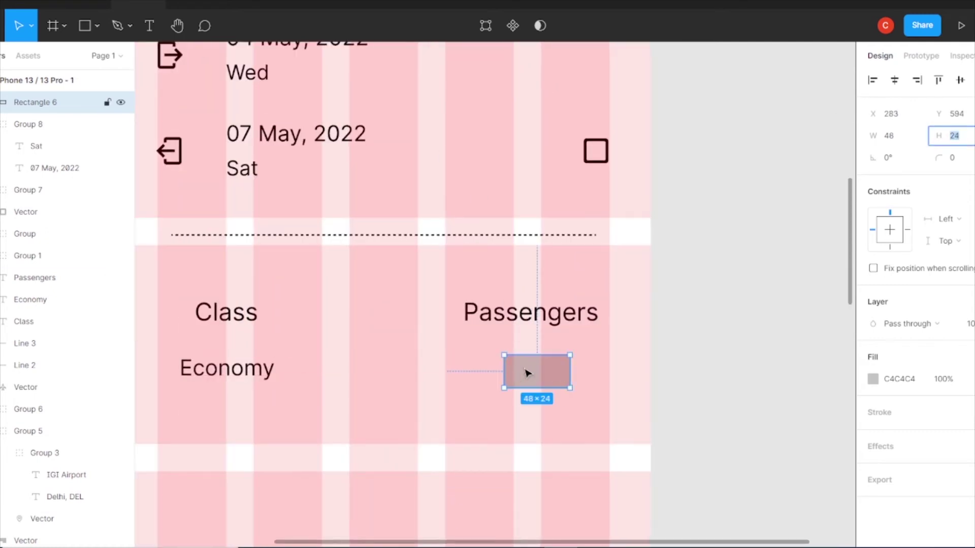
left_click(968, 379)
left_click(969, 412)
left_click(886, 434)
type("2")
left_click(952, 157)
type("3")
- Add the text '01' inside the passenger box and group it with the box
left_click(149, 25)
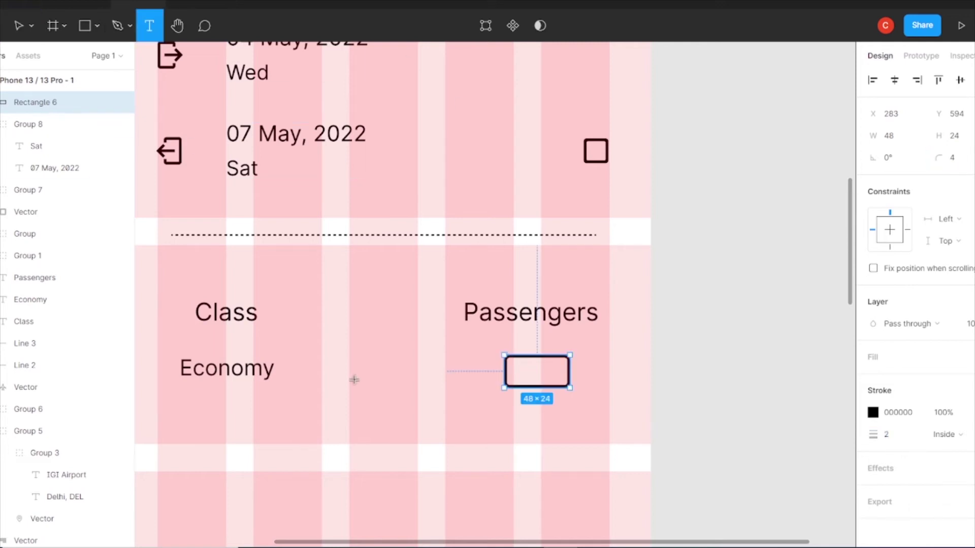
left_click(354, 380)
type("01")
key("Escape")
left_click_drag(363, 401, 536, 381)
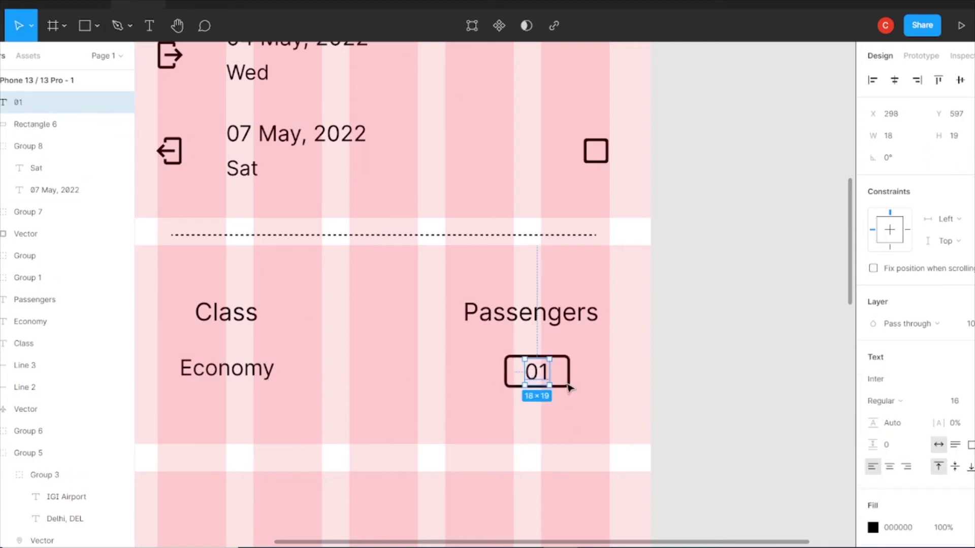
left_click(569, 376)
left_click(909, 435)
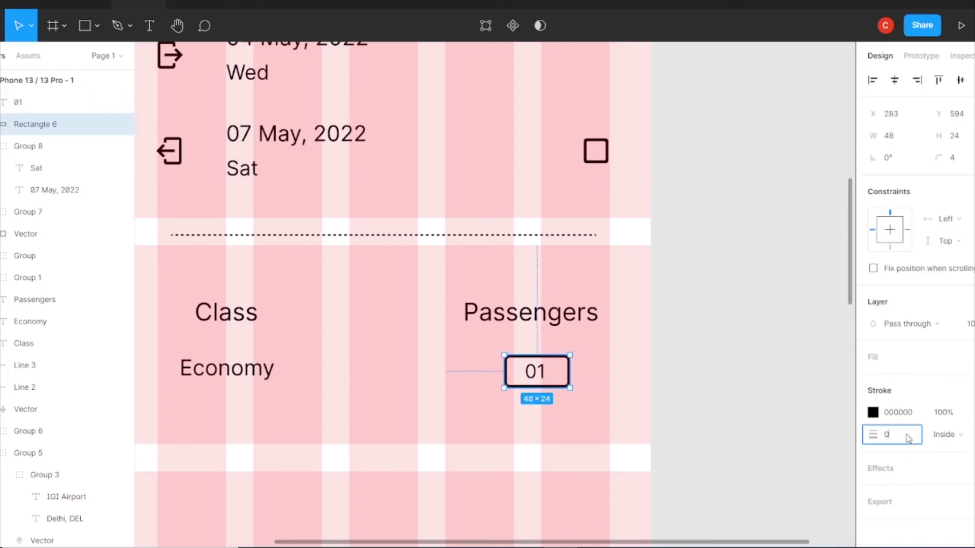
left_click_drag(584, 416, 502, 355)
key("ctrl+g")
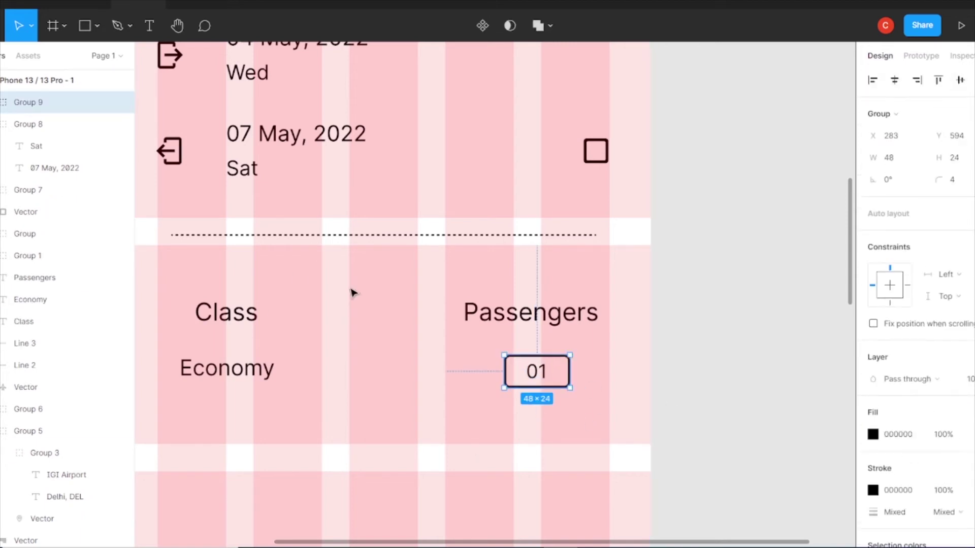
- Try grouping the Class and Passengers labels, then ungroup them again
left_click(226, 312)
left_click(530, 313, "shift")
key("ctrl+g")
key("shift+Left")
left_click_drag(588, 415, 477, 337)
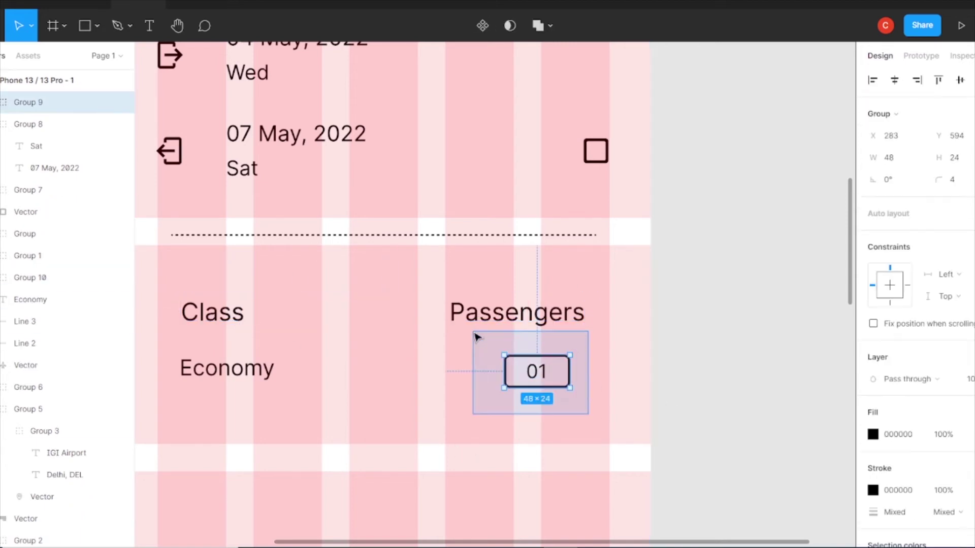
right_click(220, 315)
left_click(254, 386)
left_click(517, 312, "shift")
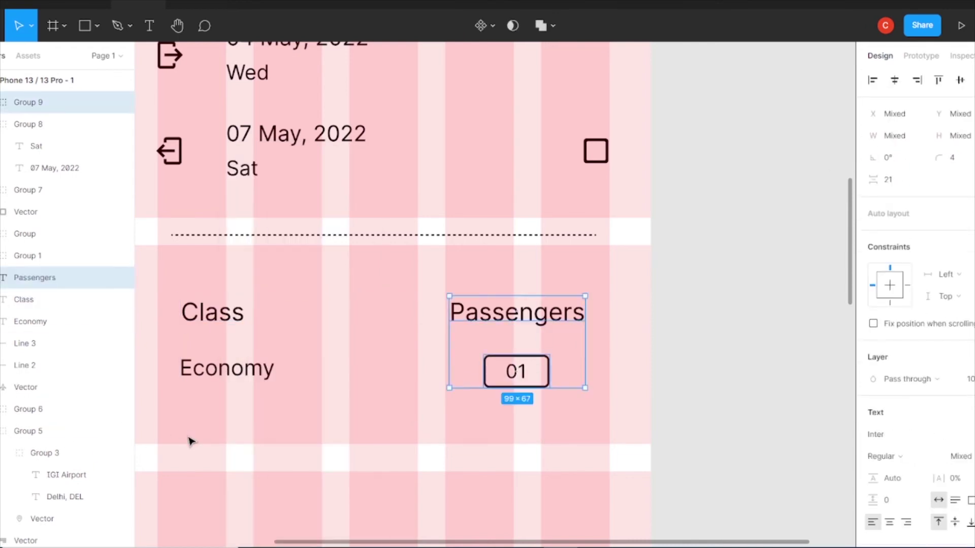
- Centre Class over Economy, then group Class, Economy, Passengers and the 01 box
left_click_drag(165, 294, 278, 442)
key("alt+h")
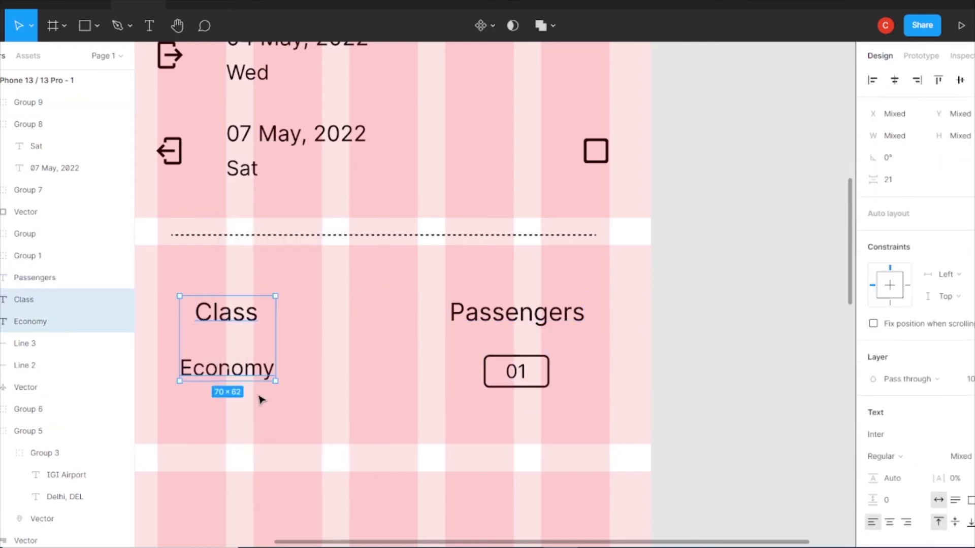
left_click(284, 437)
left_click_drag(528, 442, 161, 312)
key("ctrl+g")
left_click(660, 335)
key("minus")
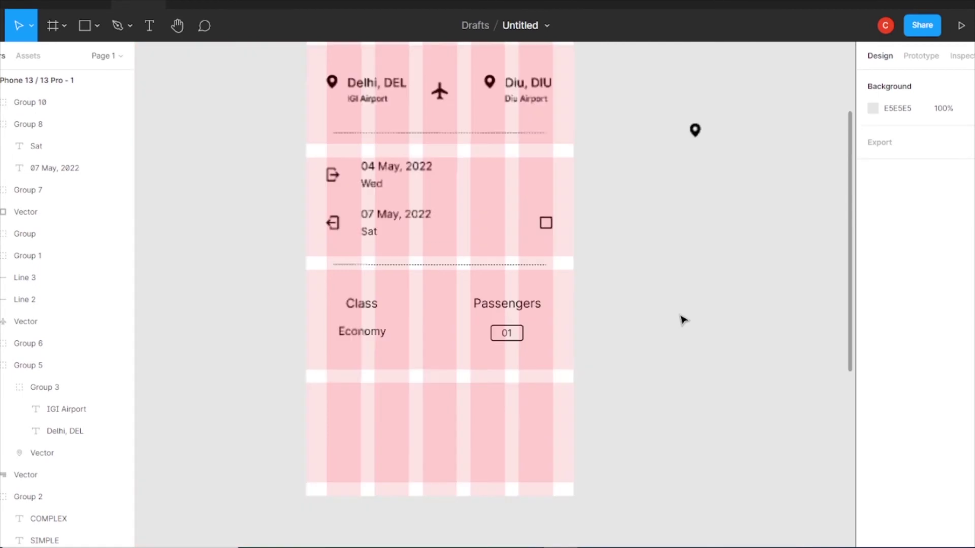
scroll(564, 322, "up", 3)
scroll(564, 322, "down", 4)
- Draw a 330×50 button rectangle under the Class row with corner radius 10
key("r")
left_click_drag(249, 320, 700, 376)
left_click_drag(520, 348, 523, 276)
left_click_drag(435, 304, 436, 318)
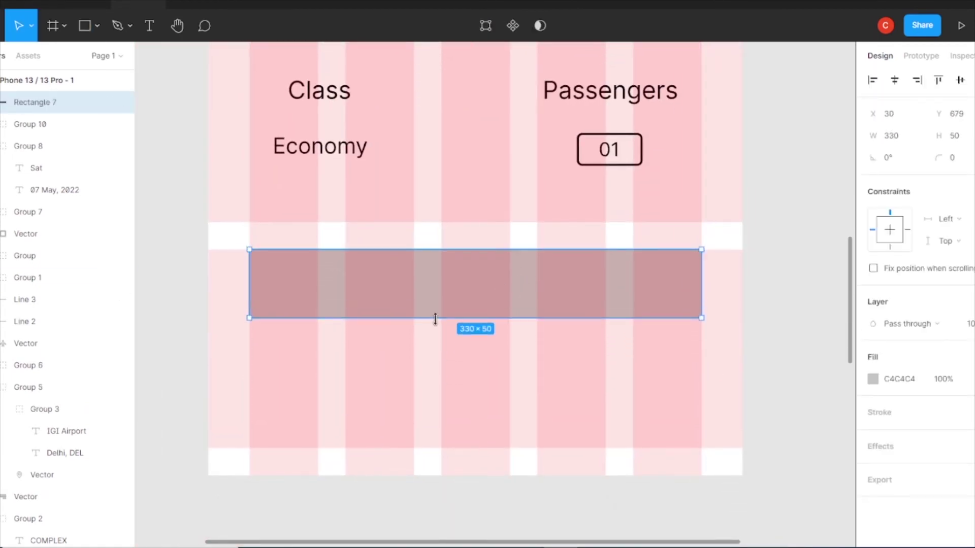
type("10")
key("Return")
key("Escape")
- Add a Semi Bold 'SEARCH TICKETS' label centred on the button rectangle
left_click(150, 25)
left_click(306, 385)
type("RCH T")
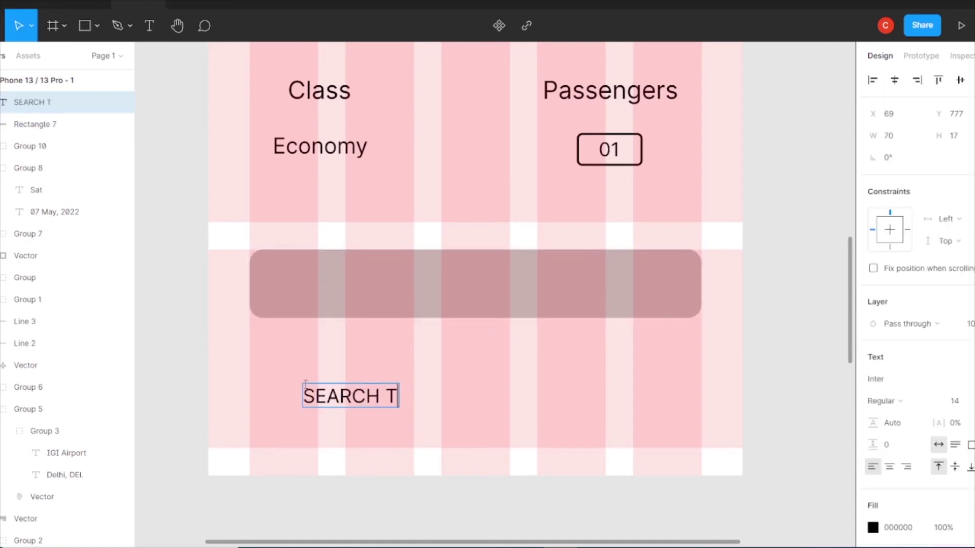
type("ICKETS")
key("Escape")
left_click_drag(428, 397, 518, 283)
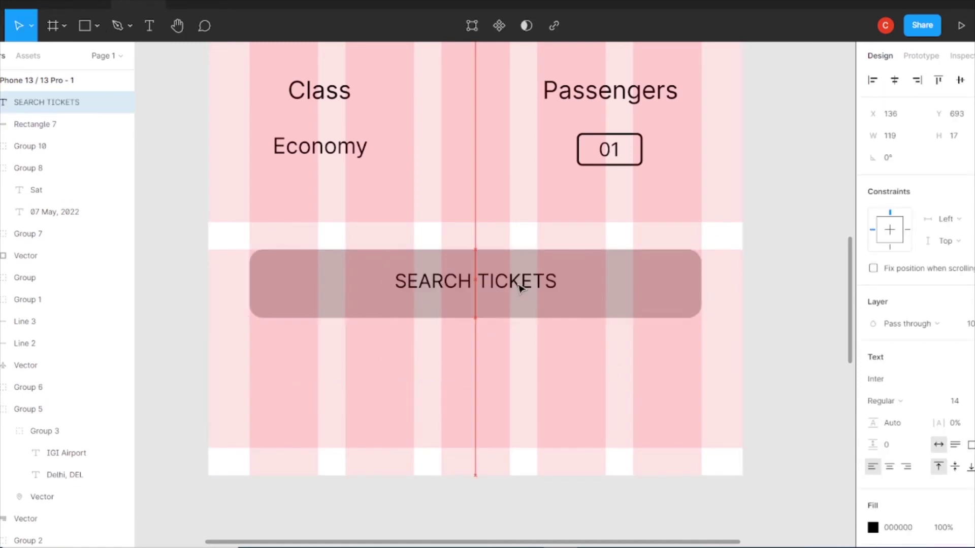
left_click(887, 400)
left_click(886, 432)
left_click(453, 262, "shift")
key("alt+h")
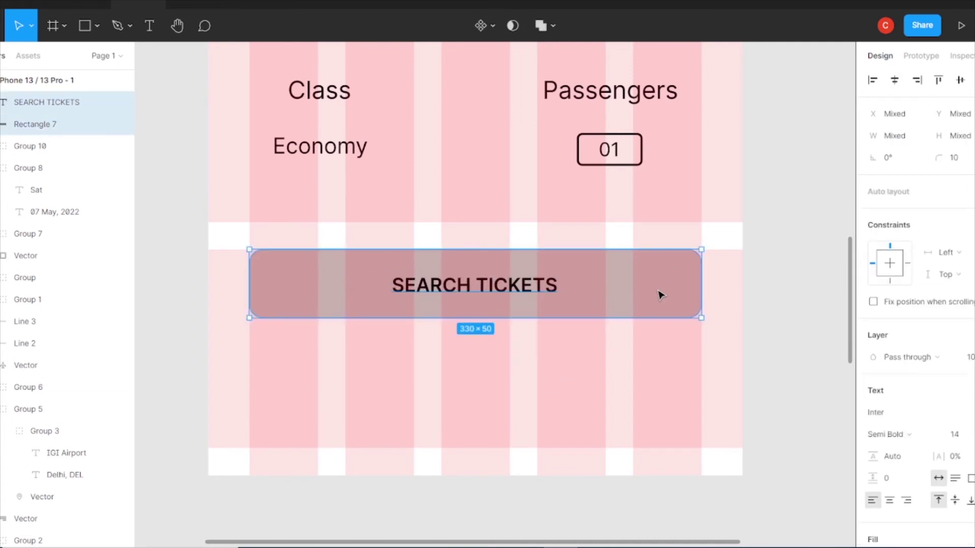
scroll(598, 229, "up", 3)
left_click(542, 172)
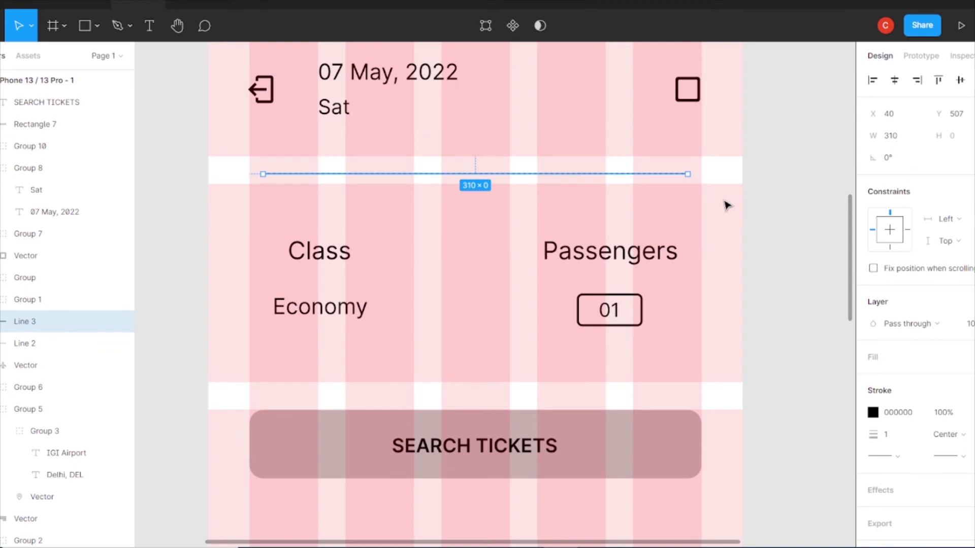
left_click(724, 202)
scroll(599, 329, "down", 2)
- Make the header bar orange FF8C32 with a white title and white menu icon
scroll(503, 328, "up", 10)
left_click(660, 351)
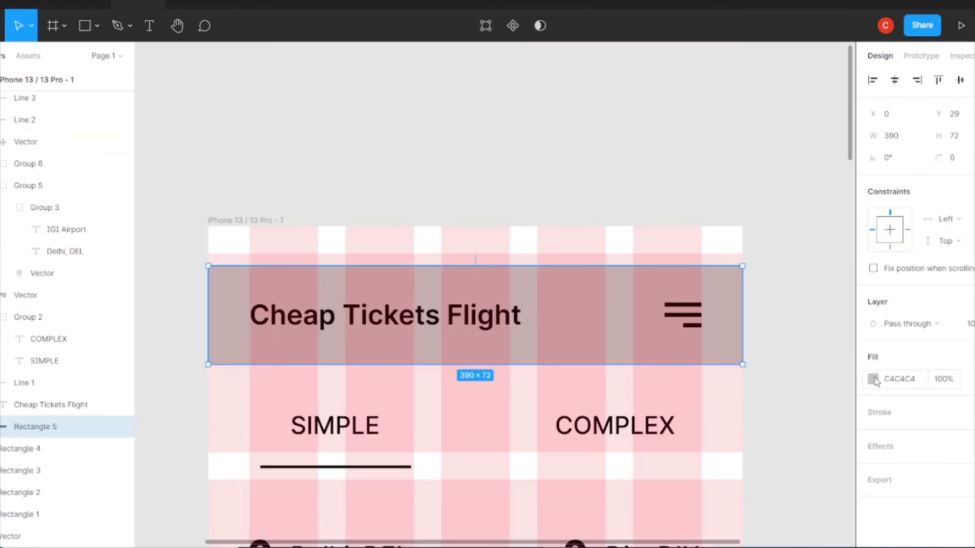
left_click(874, 379)
left_click(767, 479)
left_click(386, 320)
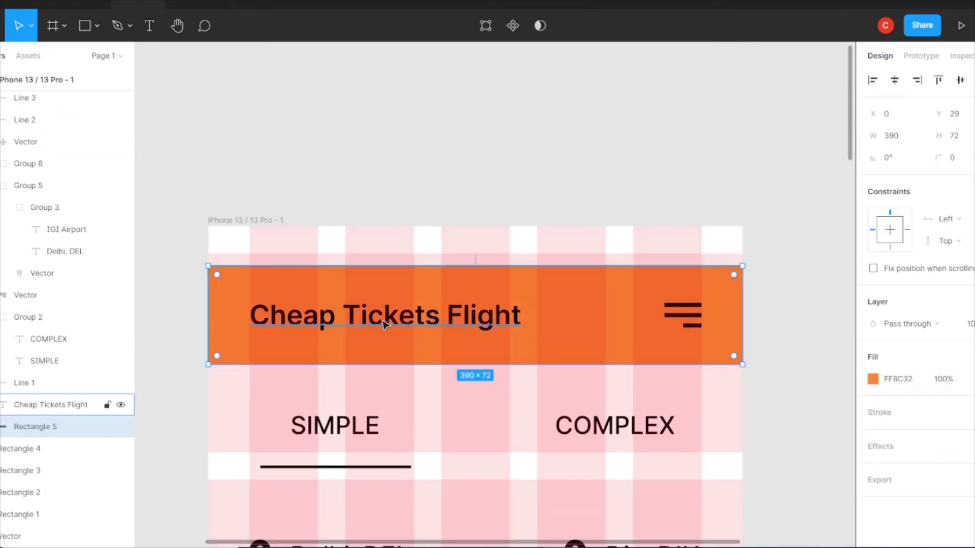
left_click(873, 528)
left_click(746, 482)
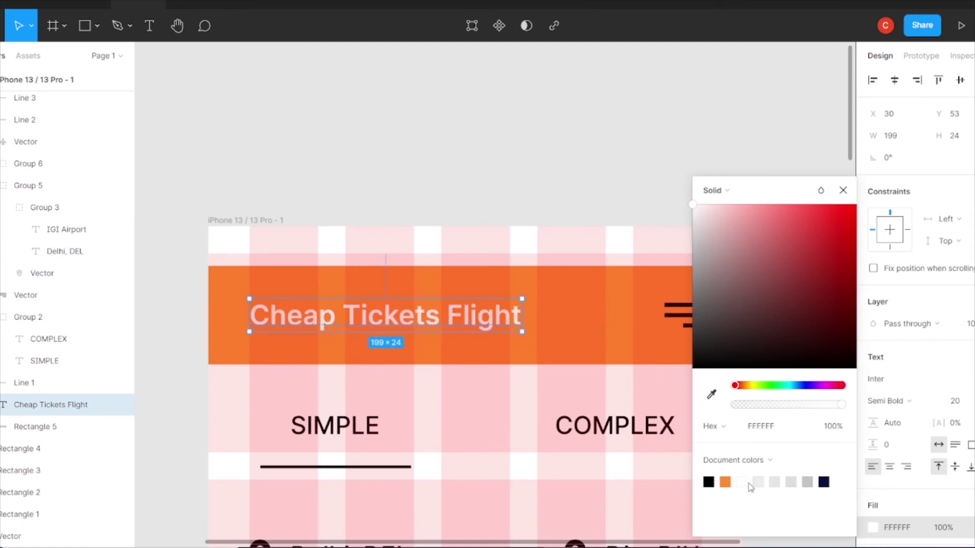
left_click(682, 311)
left_click(872, 379)
left_click(741, 480)
- Colour the SIMPLE tab label orange FF8C32
left_click(375, 316)
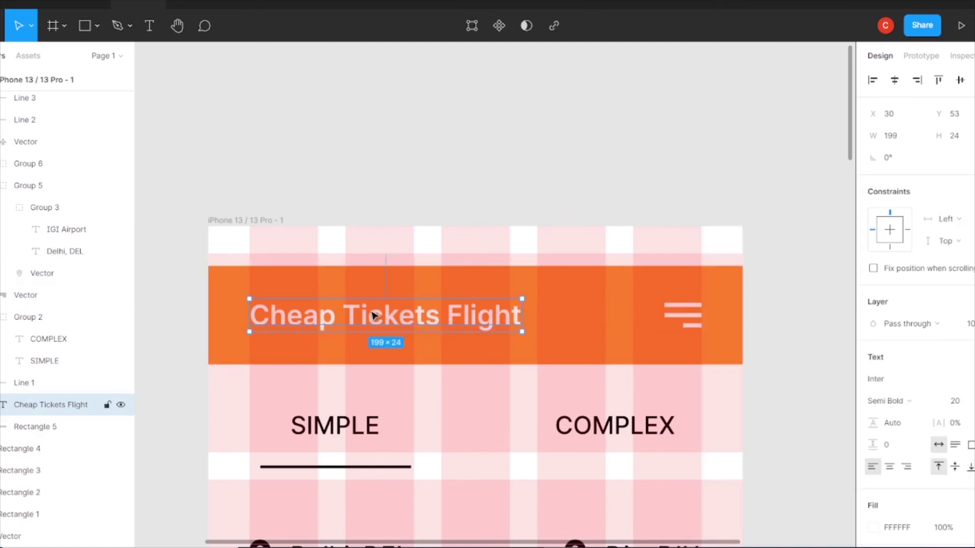
double_click(335, 426)
left_click(873, 506)
left_click(732, 483)
key("Escape")
- Give the SIMPLE underline a DDDDDD stroke and make COMPLEX light grey E5E5E5
left_click(396, 473)
left_click(873, 413)
left_click(774, 481)
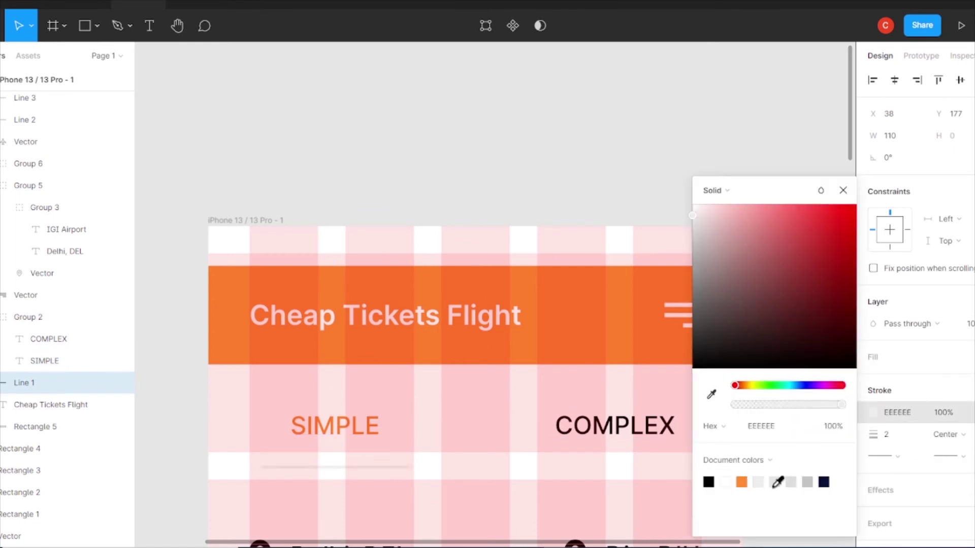
left_click(790, 482)
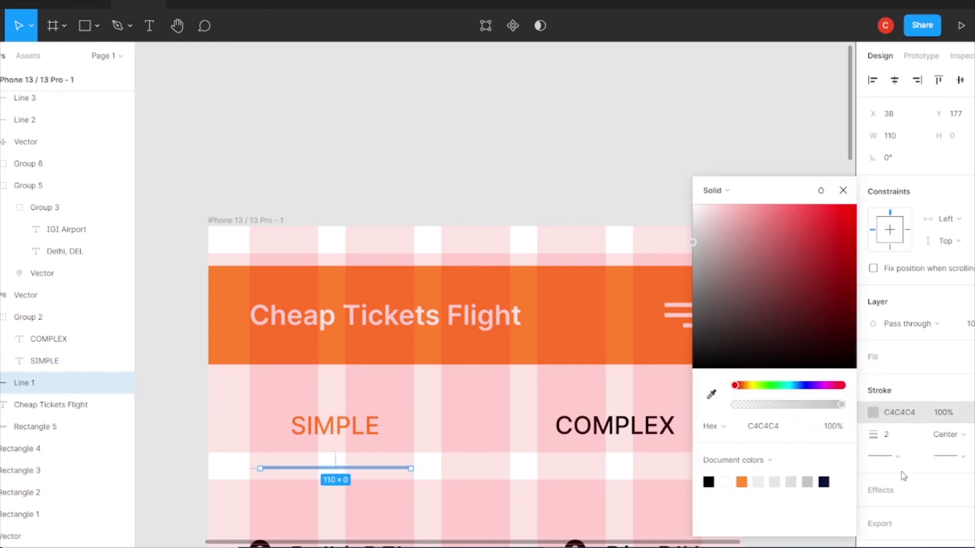
left_click(796, 482)
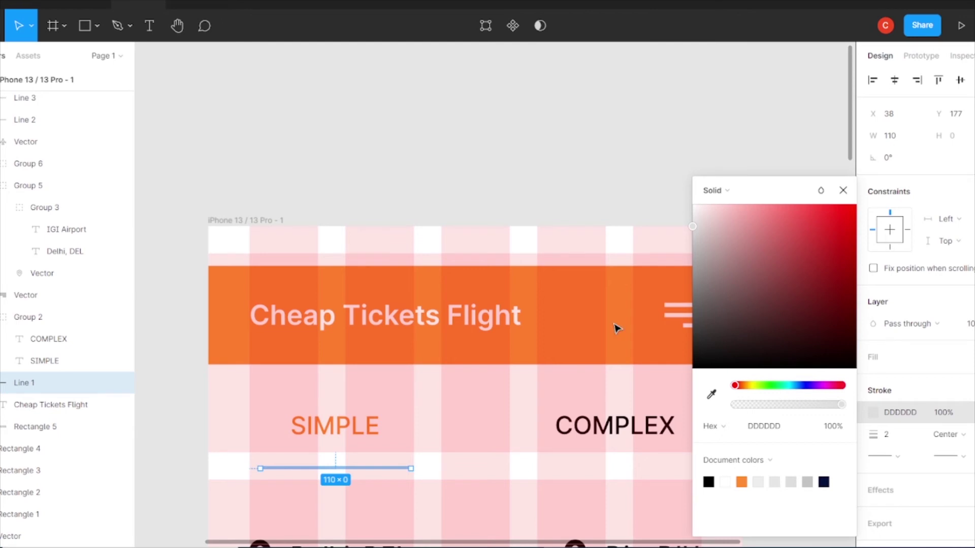
left_click(614, 425)
left_click(873, 506)
left_click(774, 482)
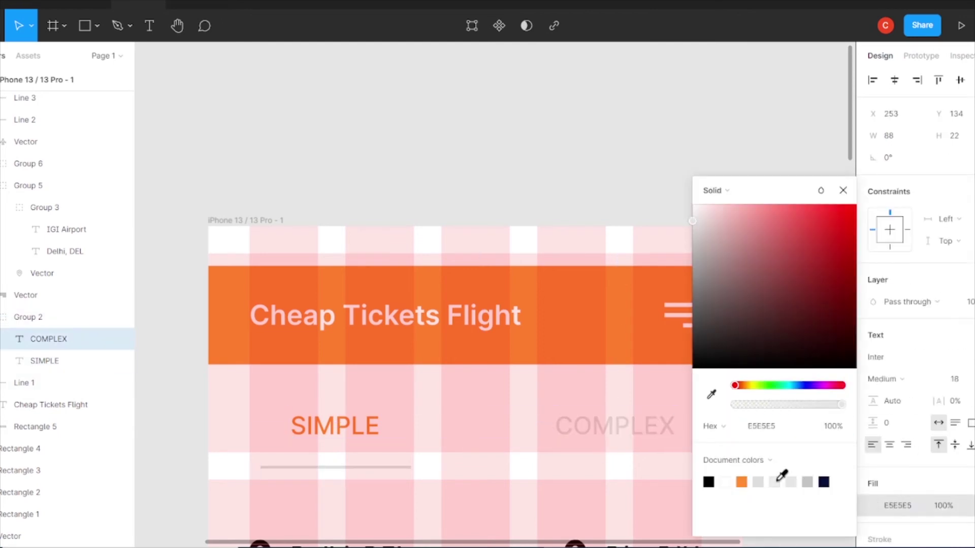
left_click(843, 190)
scroll(445, 288, "down", 2)
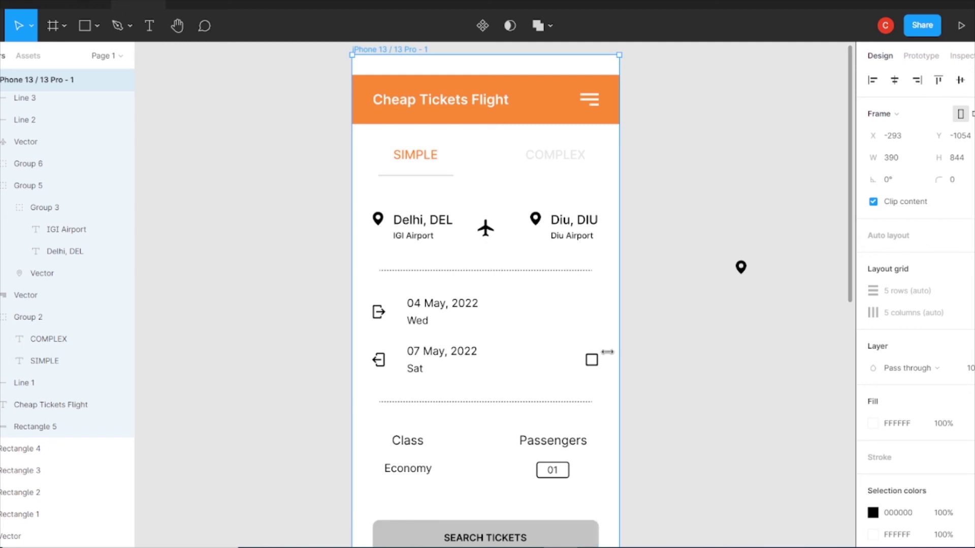
scroll(559, 407, "down", 2)
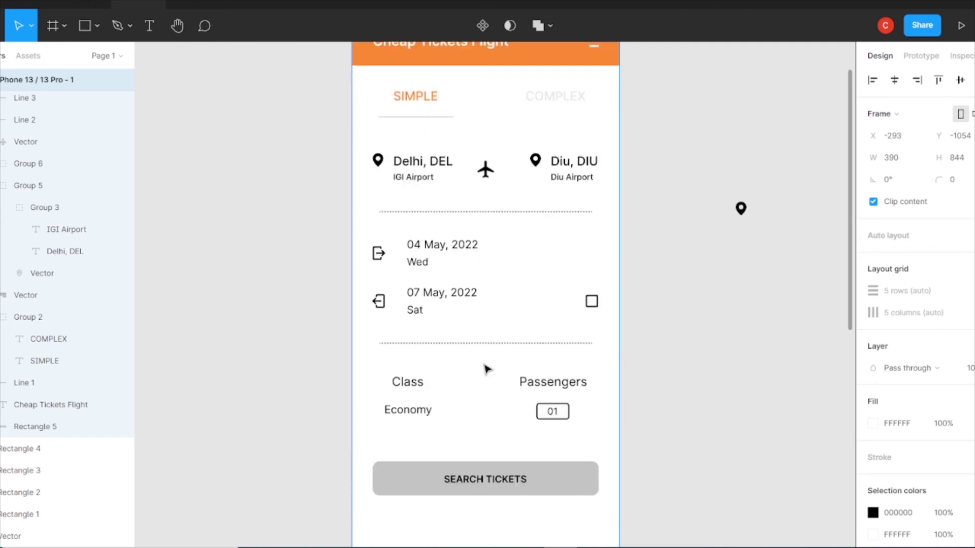
scroll(514, 311, "up", 3)
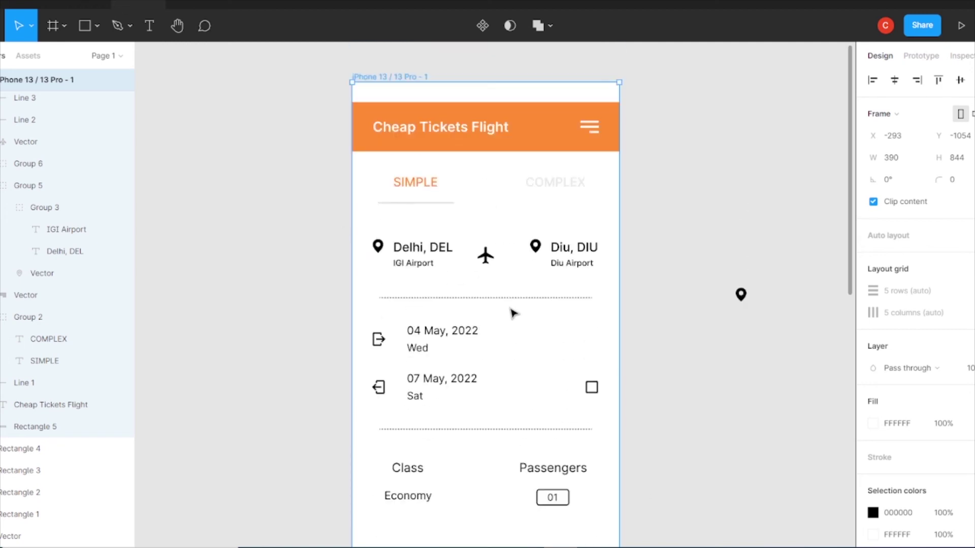
scroll(558, 330, "down", 6)
left_click(577, 342)
- Fill the SEARCH TICKETS button FF8C32 and make its label white, size 18, re-centred
left_click(873, 379)
left_click(742, 481)
left_click(485, 341)
left_click(872, 528)
left_click(724, 501)
left_click(939, 407)
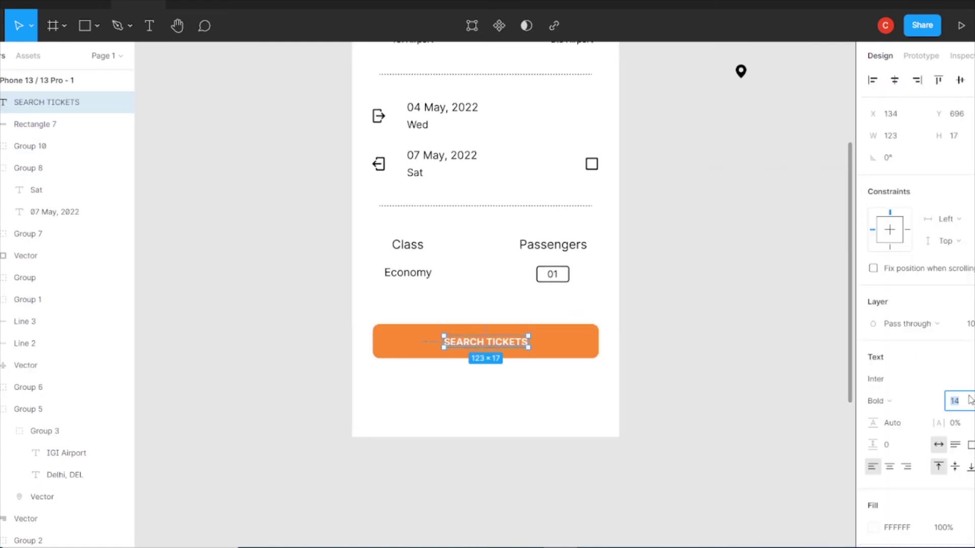
type("18")
key("Return")
left_click_drag(503, 343, 490, 342)
- Colour the airplane icon orange FF8C32
scroll(787, 288, "up", 2)
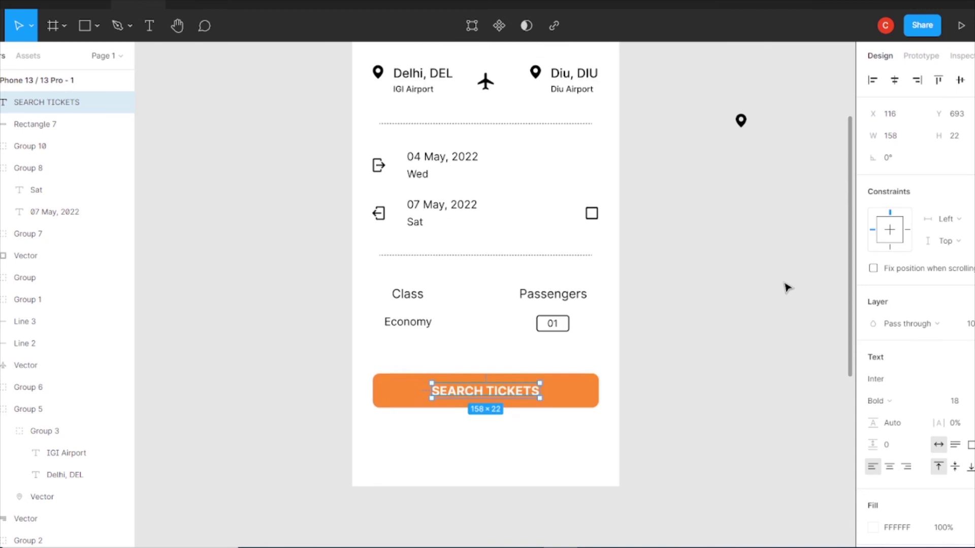
scroll(787, 288, "up", 2)
left_click_drag(366, 127, 462, 265)
left_click(486, 153)
left_click(873, 379)
left_click(742, 482)
left_click(535, 146)
- Colour the Delhi and Diu location pins orange FF8C32
left_click(378, 145, "shift")
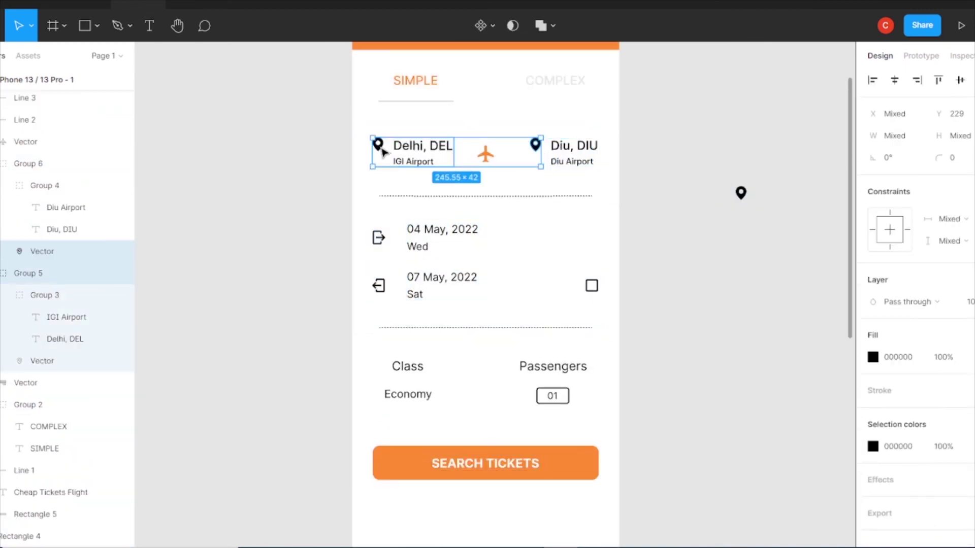
left_click(380, 147)
left_click(873, 357)
left_click(725, 482)
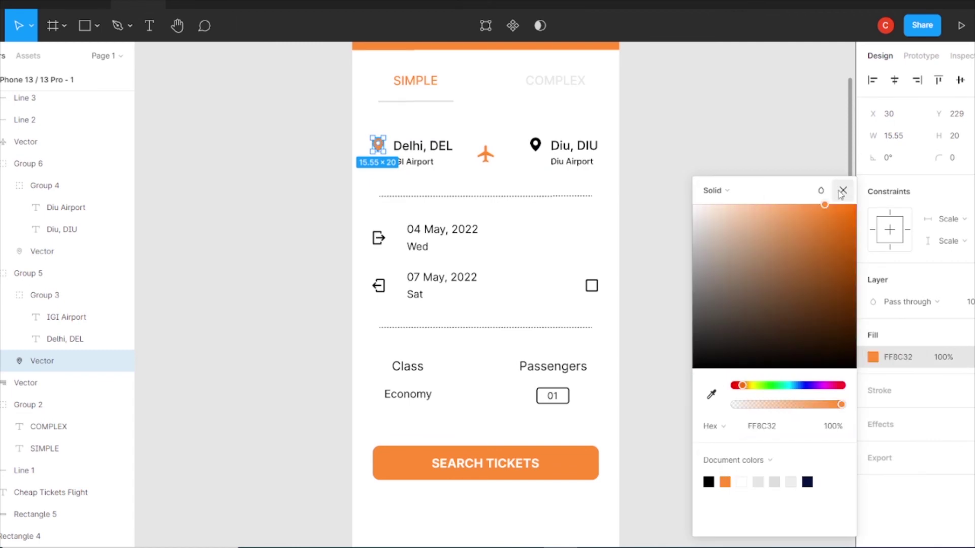
left_click(841, 195)
left_click(535, 145)
left_click(873, 355)
left_click(725, 482)
left_click(695, 202)
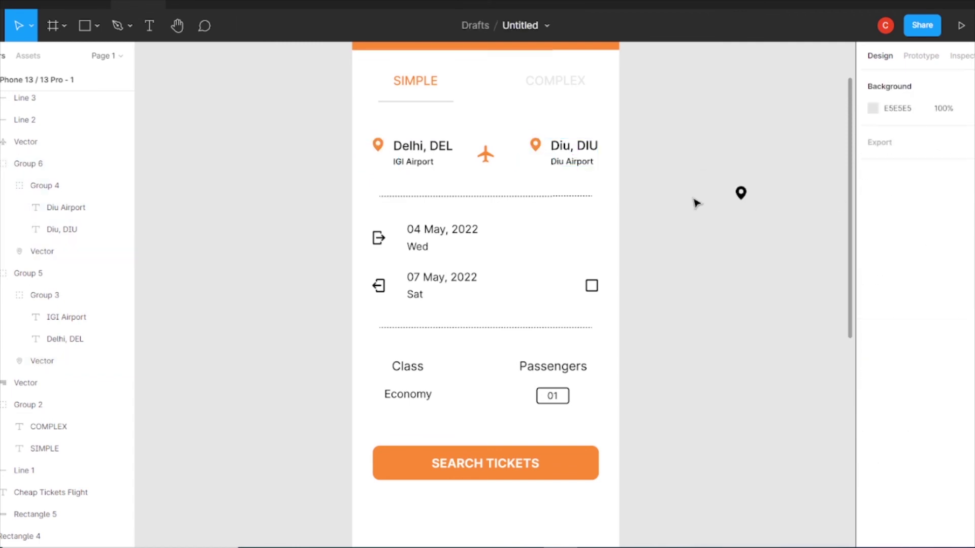
- Colour the departure and return date icons orange FF8C32
left_click(592, 285)
left_click(379, 285, "shift")
left_click(379, 238, "shift")
left_click(873, 401)
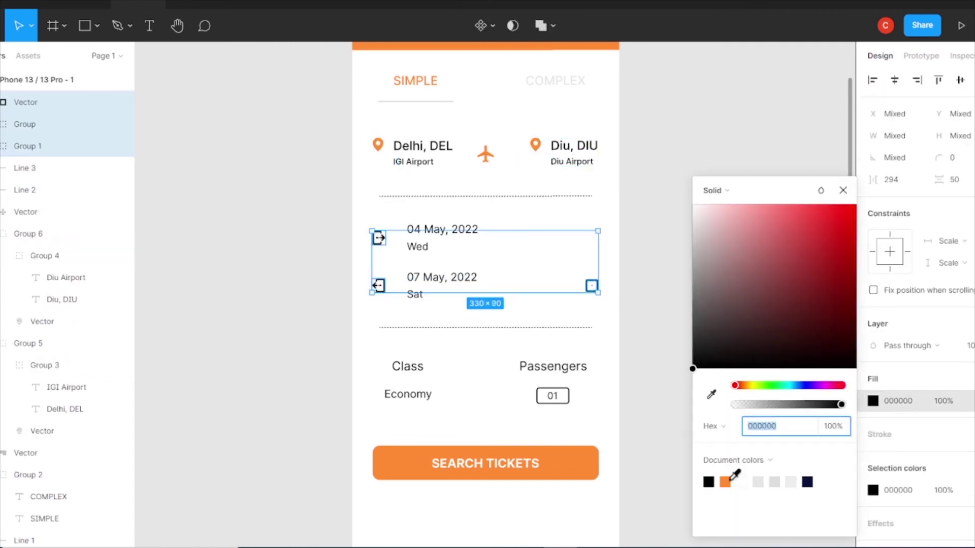
left_click(660, 355)
left_click(379, 237)
left_click(379, 286, "shift")
left_click(873, 455)
left_click(725, 482)
- Colour the checkbox orange FF8C32
left_click(591, 286)
left_click(873, 379)
left_click(725, 482)
left_click(737, 294)
- Give the 01 passenger box an orange FF8C32 outline
double_click(564, 396)
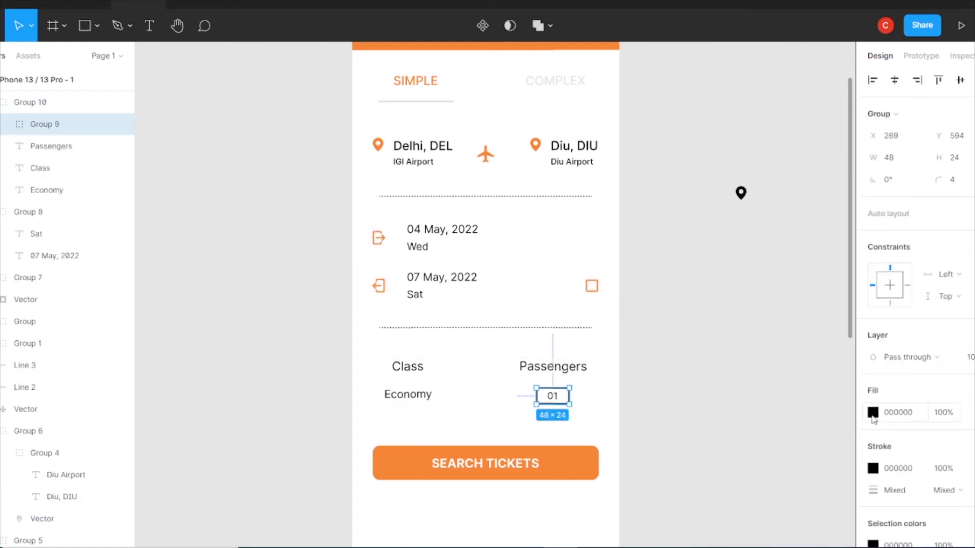
scroll(873, 419, "down", 3)
left_click(873, 429)
left_click(824, 201)
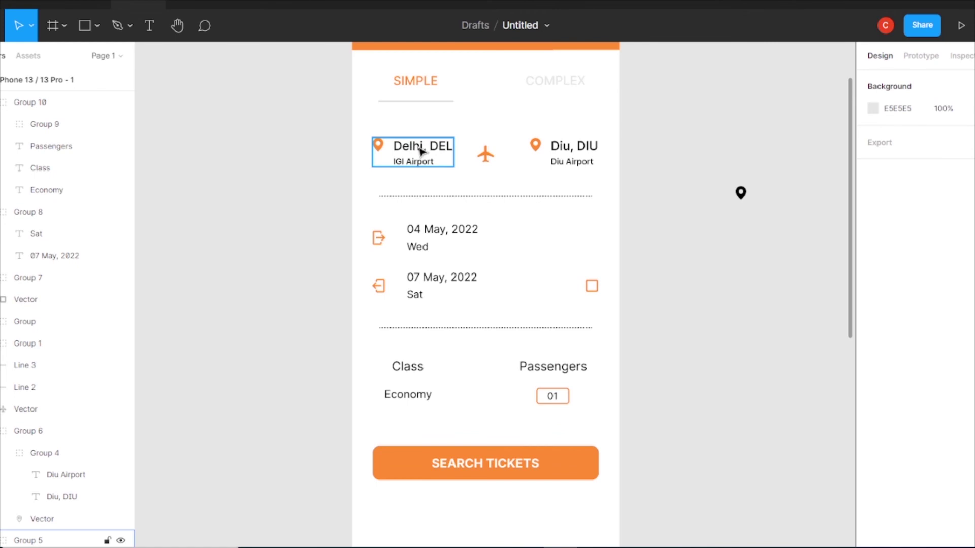
- Recolour the route, date and class/passenger texts dark grey 3D3D3D
left_click(420, 150)
left_click(429, 239, "shift")
left_click(409, 377, "shift")
left_click(873, 407)
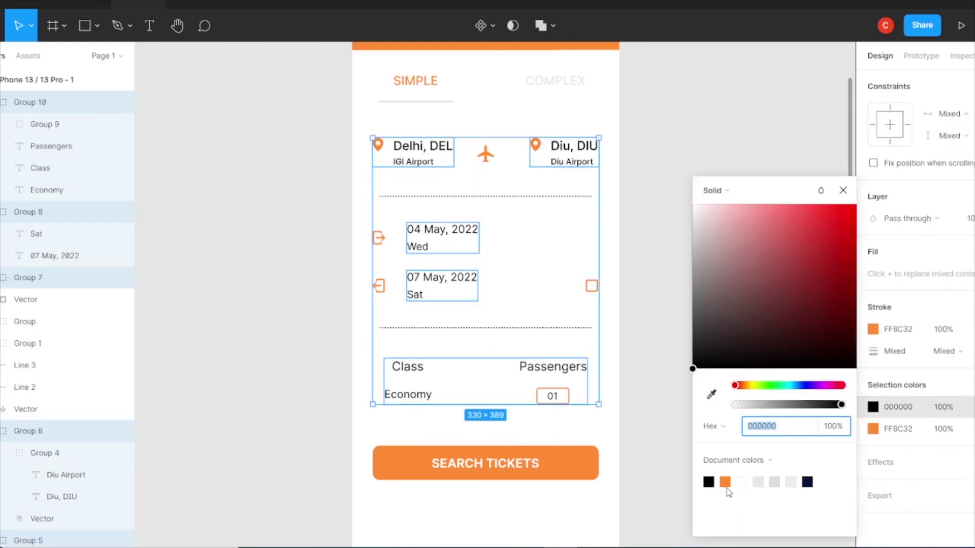
left_click(693, 299)
left_click_drag(694, 321, 692, 332)
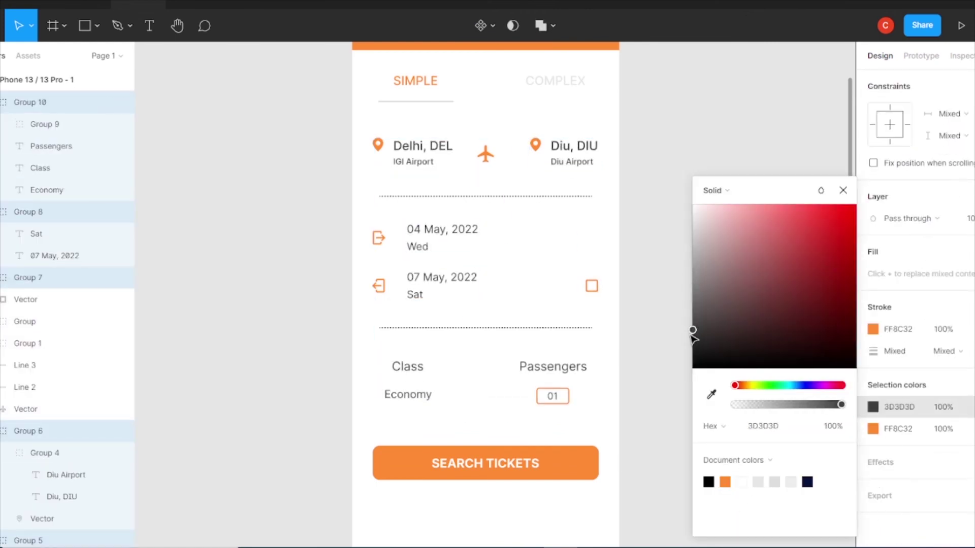
left_click(775, 427)
left_click(663, 262)
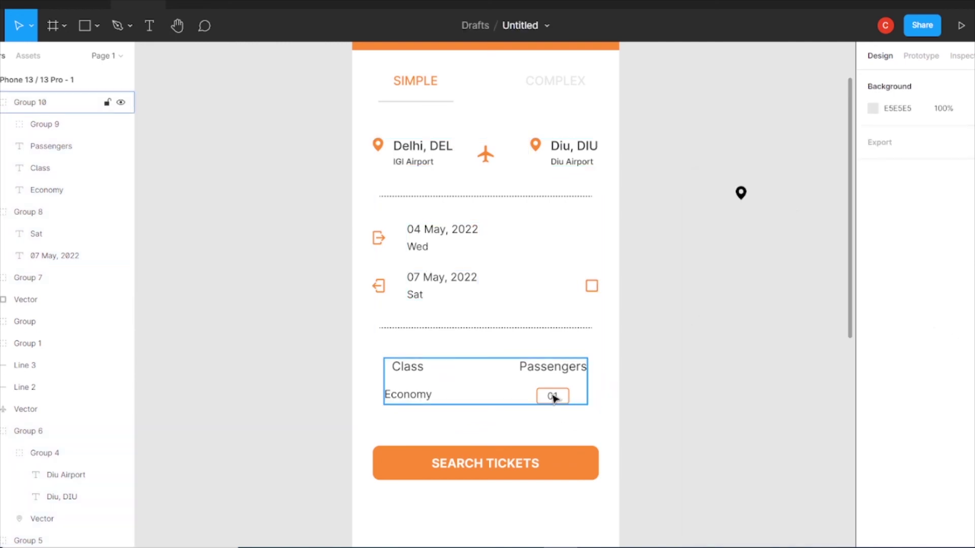
double_click(553, 396)
left_click(899, 506)
left_click(705, 312)
- Edit the stroke colour of the two dotted dividers
scroll(705, 311, "up", 1)
scroll(705, 311, "up", 3)
left_click(549, 466)
scroll(548, 466, "down", 4)
left_click(520, 202, "shift")
left_click(873, 468)
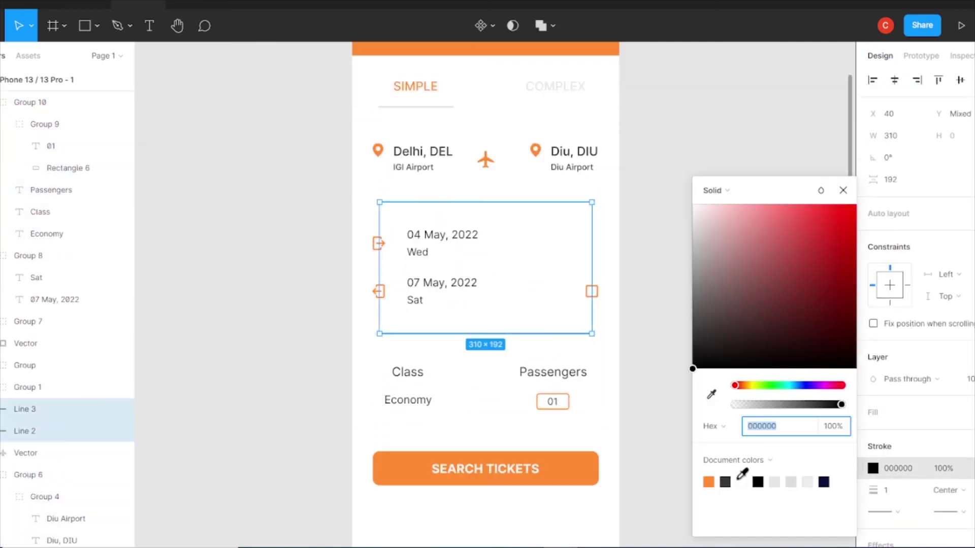
- Delete the stray pin outside the phone and zoom to fit the frame
left_click(741, 199)
key("Delete")
key("shift+1")
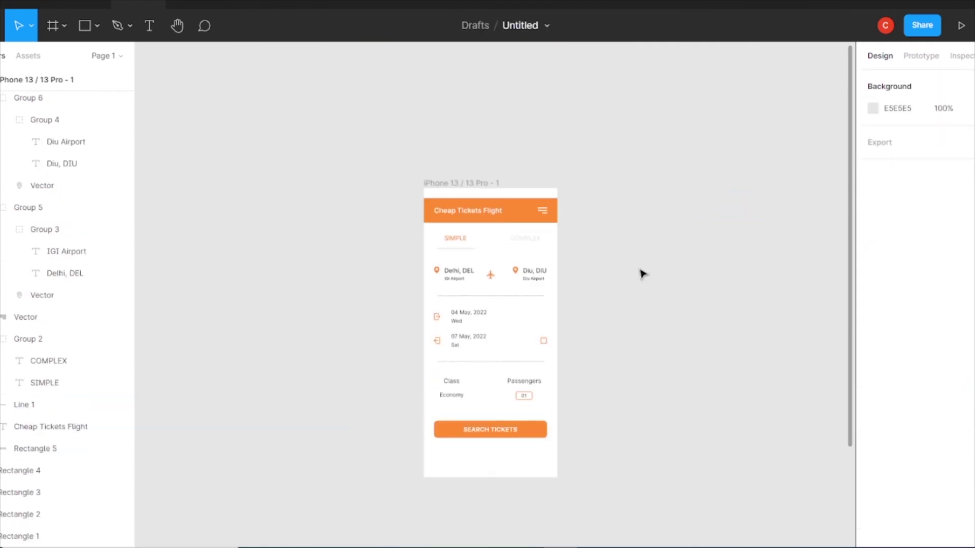